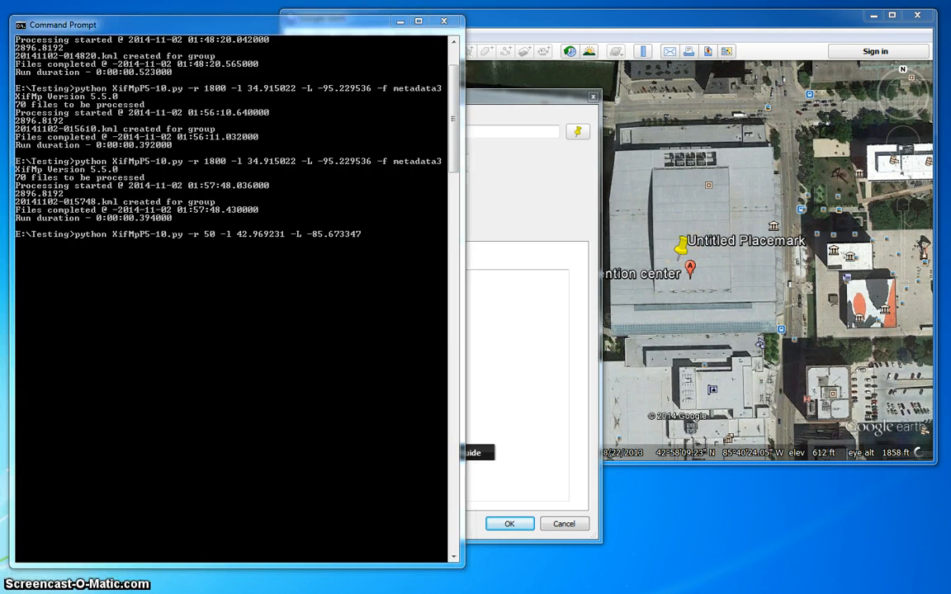
- Check the metadata3 photo folder, then put its window away
key("alt+Tab")
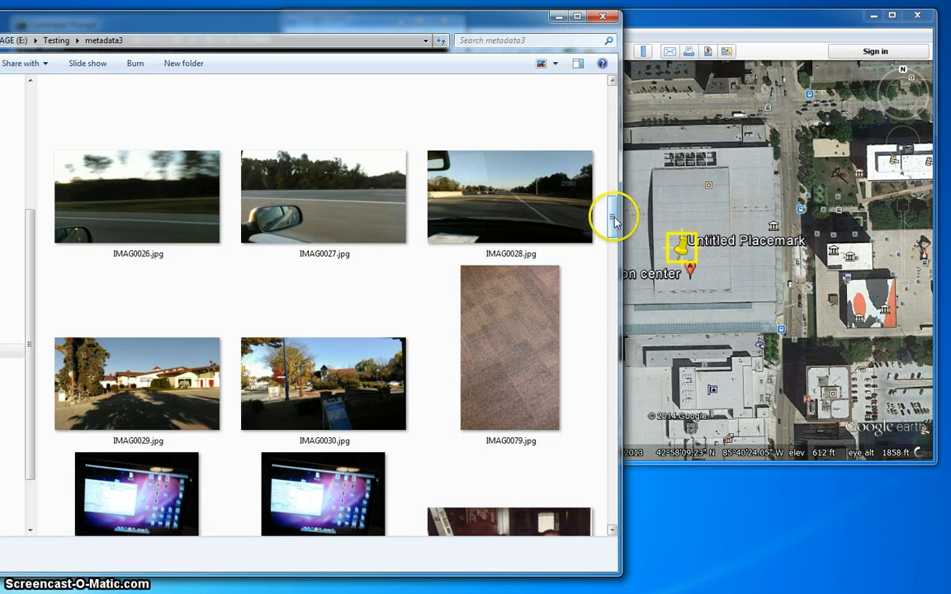
left_click_drag(611, 216, 606, 180)
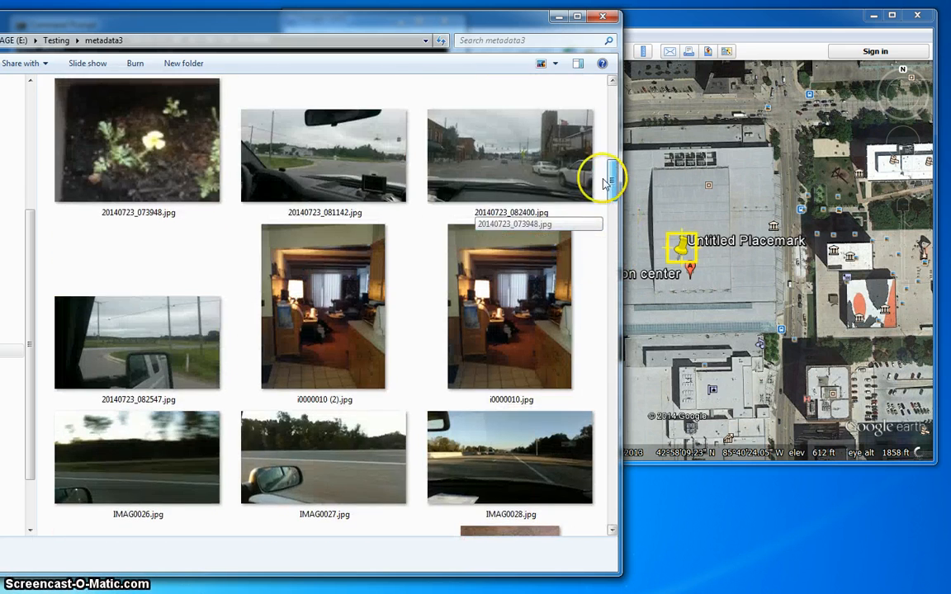
left_click(559, 15)
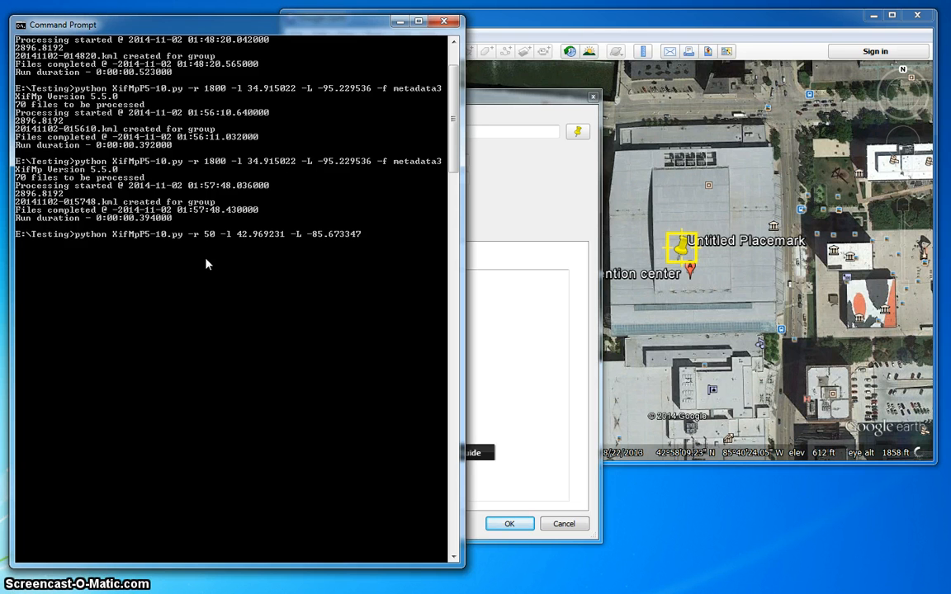
- Discard the Untitled Placemark in Google Earth, keeping only the DeVos Place marker, and return to Command Prompt
left_click(615, 19)
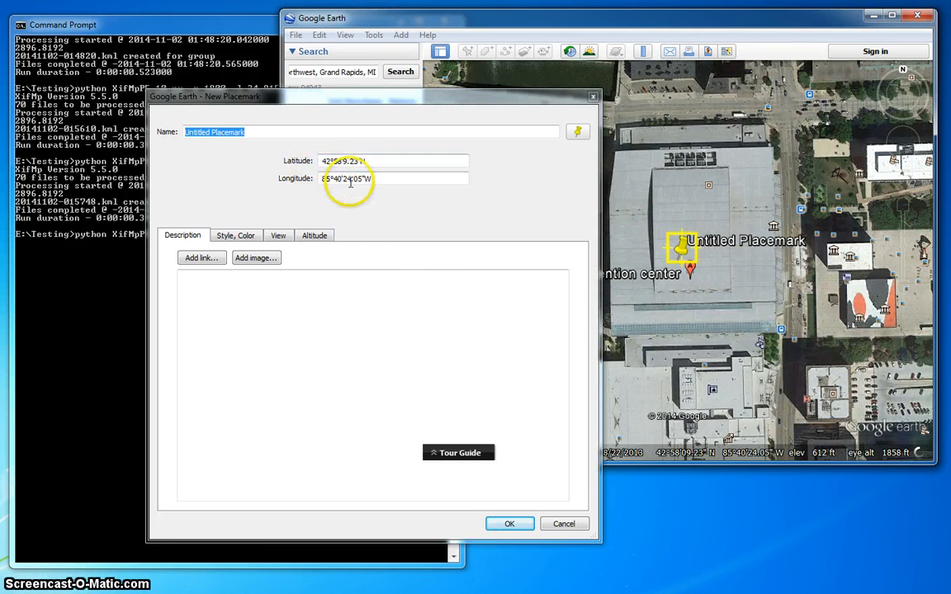
left_click(553, 526)
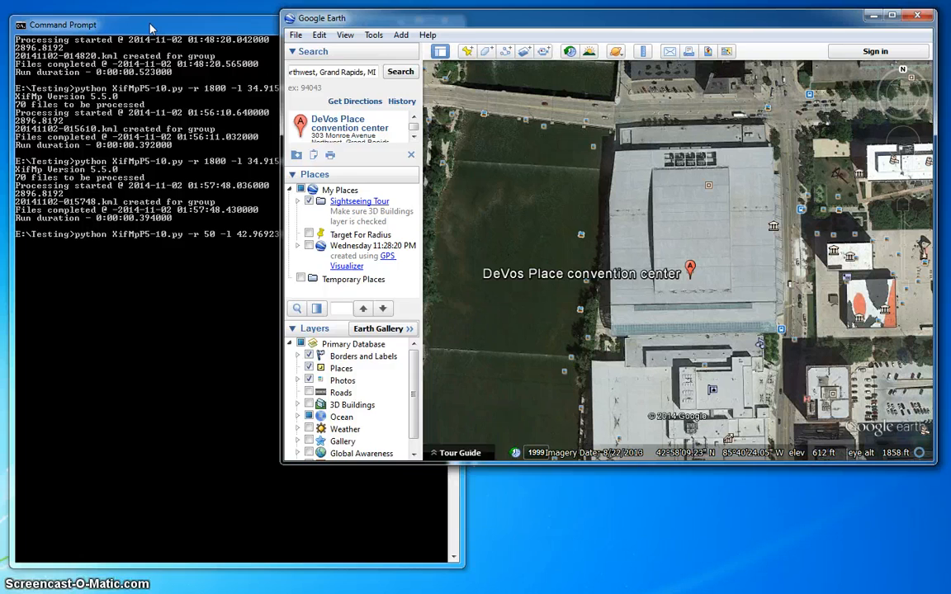
left_click(147, 70)
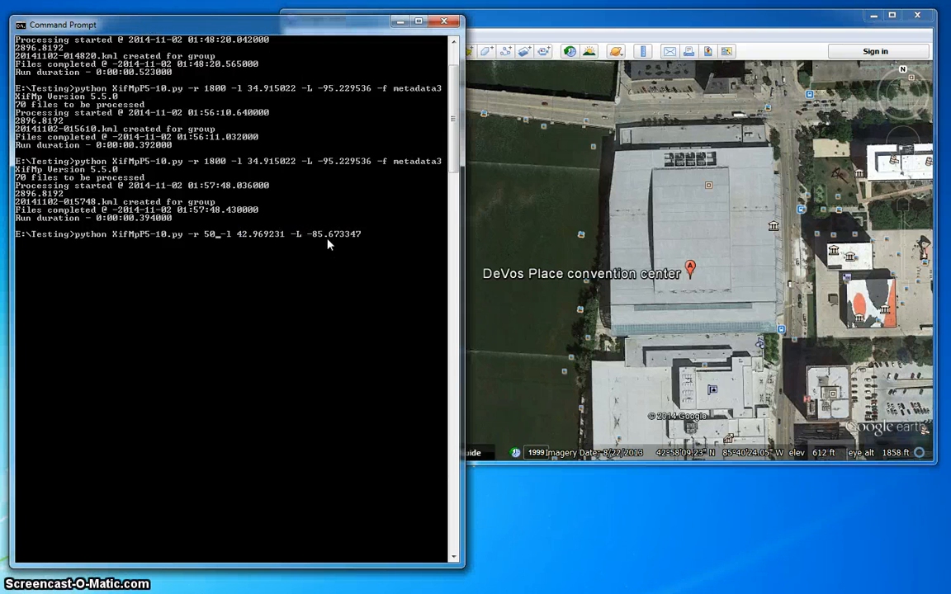
- Move back to the radius value and bring the FCC converter page (42.969231, 85.673347) into view
key("Left")
key("Left")
key("Left")
key("Left")
key("Left")
key("Left")
key("Left")
key("Left")
key("Left")
key("Left")
key("Left")
key("Left")
key("Left")
key("Left")
key("Left")
key("Left")
key("Left")
key("Left")
key("Left")
key("Left")
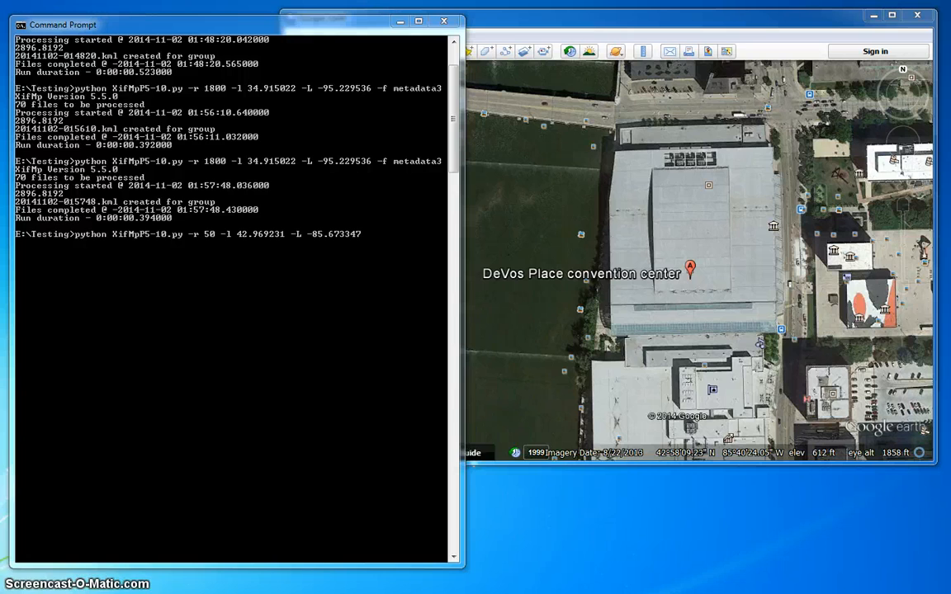
left_click_drag(2, 248, 618, 45)
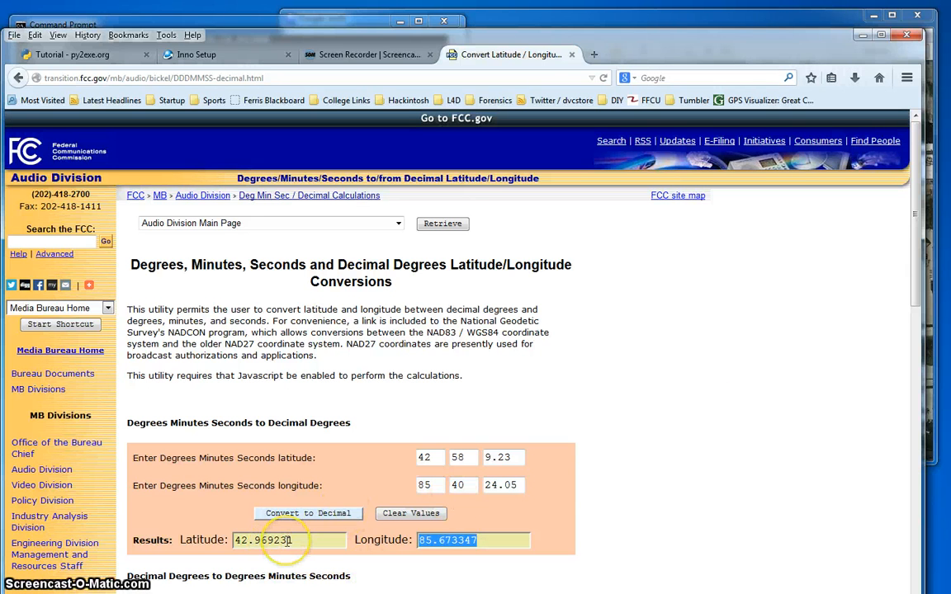
- Minimize the FCC converter page after reviewing the decimal coordinates 42.969231 and 85.673347
left_click(860, 34)
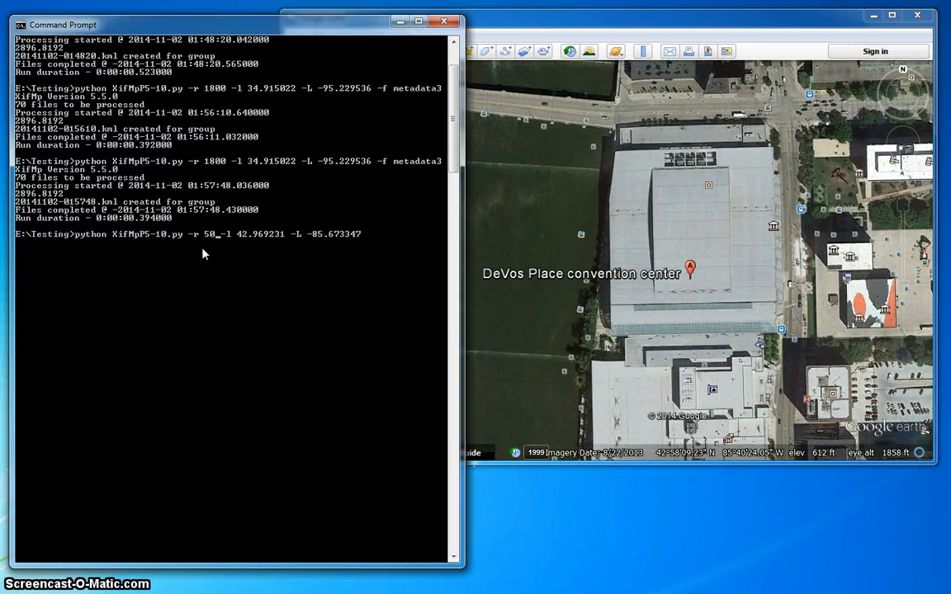
- Append the -f photo-folder option to the XifMp command and run it to create 20141102-020424.kml
left_click(247, 235)
key("Right")
key("Right")
key("Right")
key("Right")
key("Right")
key("Right")
key("Right")
key("Right")
key("Right")
key("Right")
key("Right")
key("Right")
key("Right")
key("Right")
key("Right")
key("Right")
key("Right")
key("Right")
type("-")
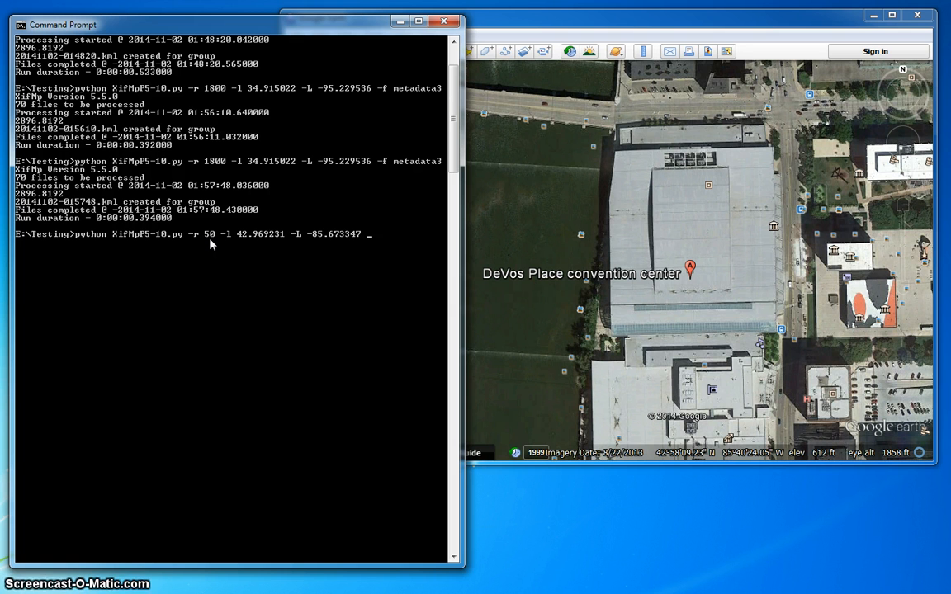
type("f")
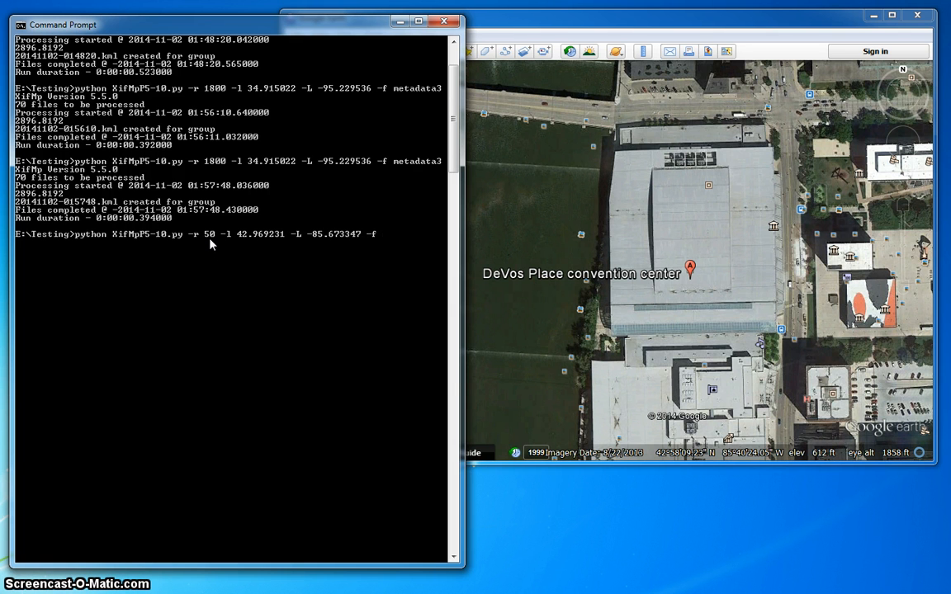
type(" metadata2")
left_click(372, 344)
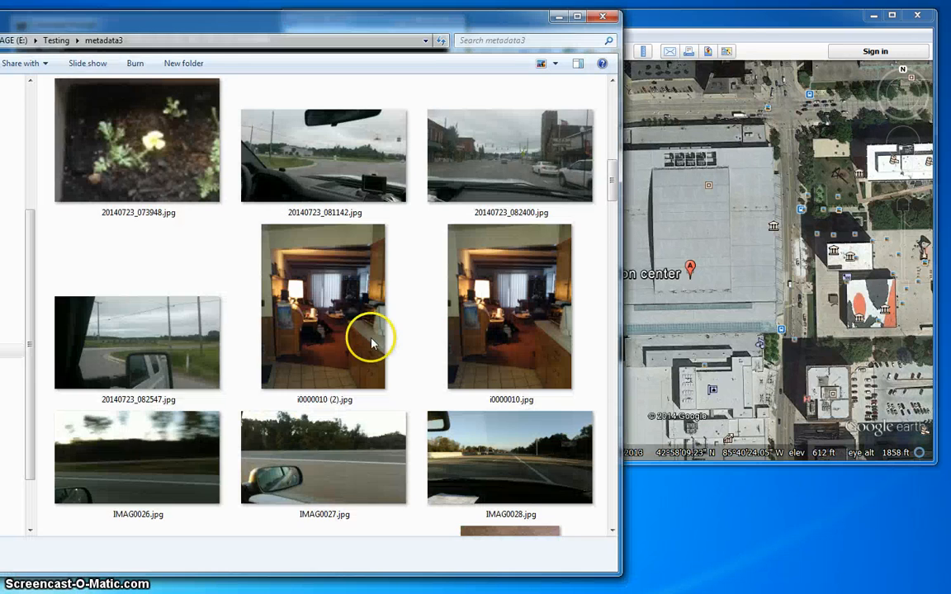
left_click(558, 19)
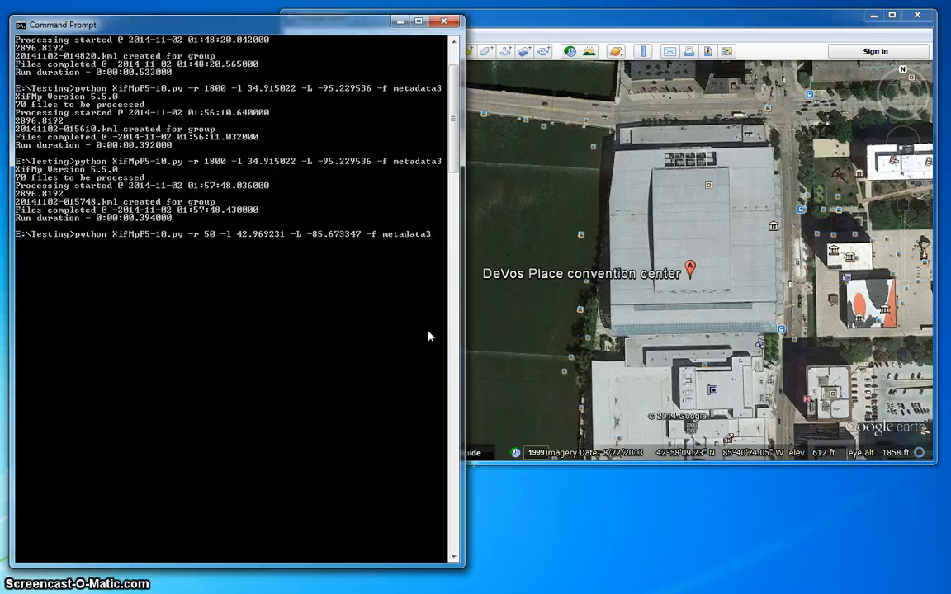
key("Return")
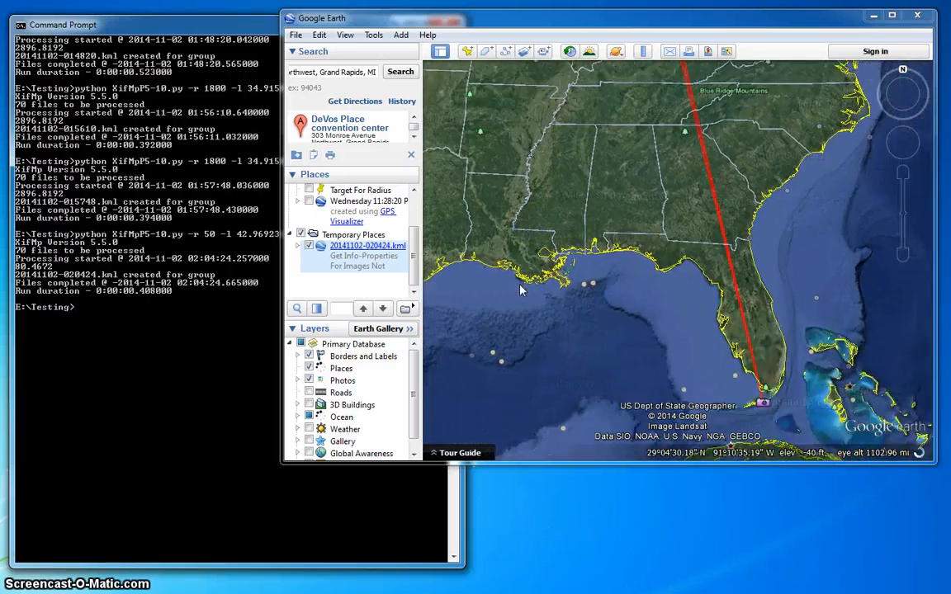
- Enlarge Google Earth and view the red track from the Michigan photos to photo77.JPG off Florida
left_click_drag(523, 289, 282, 22)
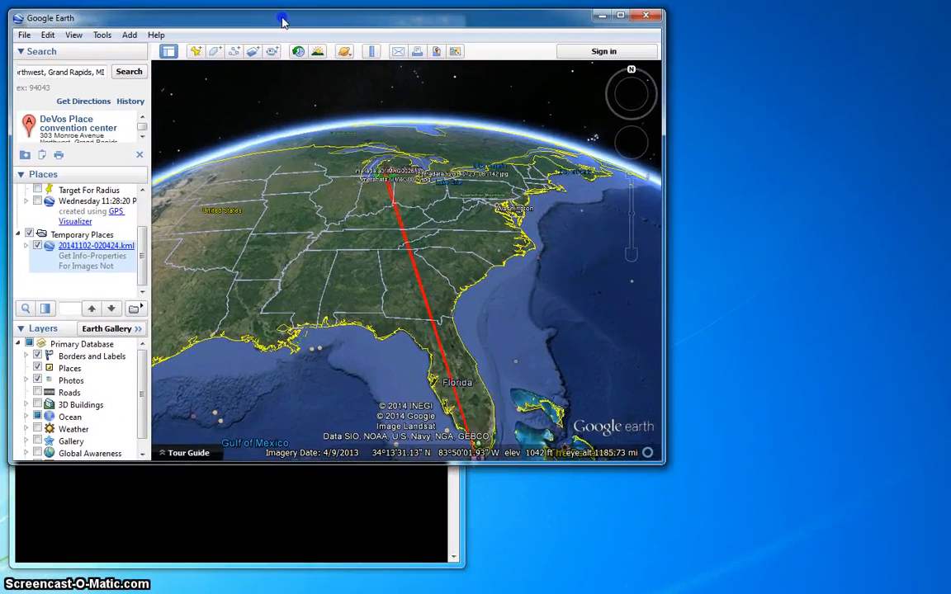
left_click_drag(658, 460, 937, 587)
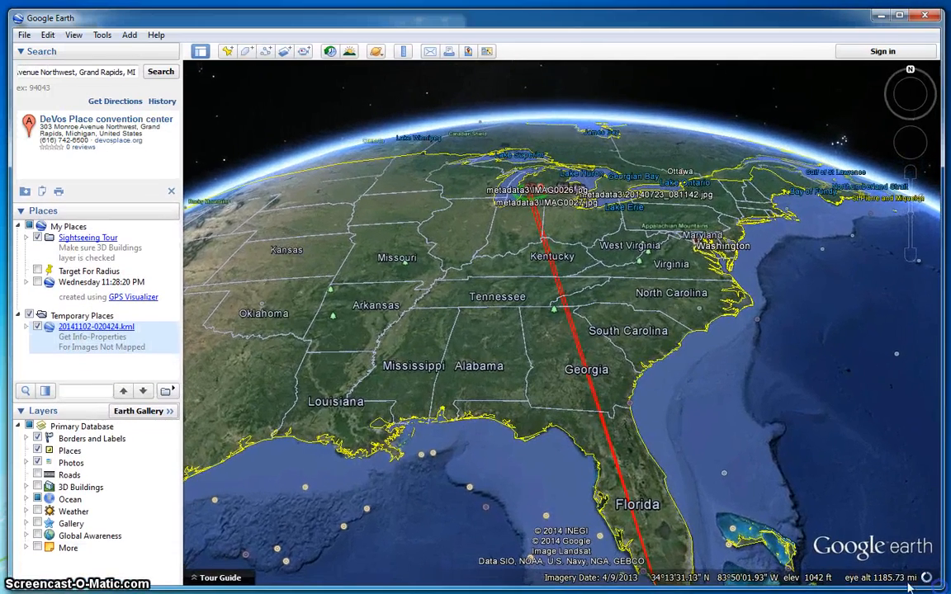
scroll(675, 480, "down", 3)
left_click_drag(715, 524, 694, 419)
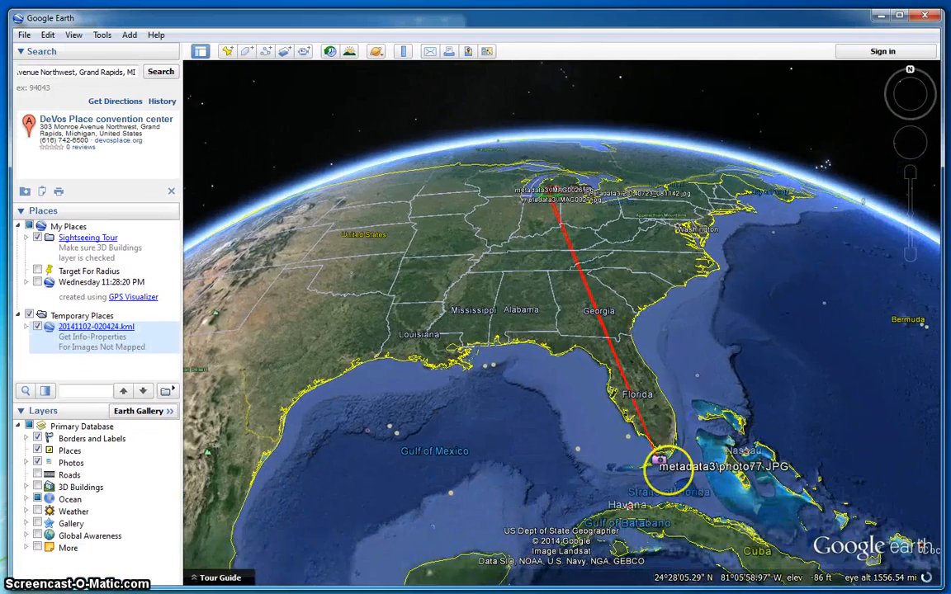
scroll(670, 480, "up", 6)
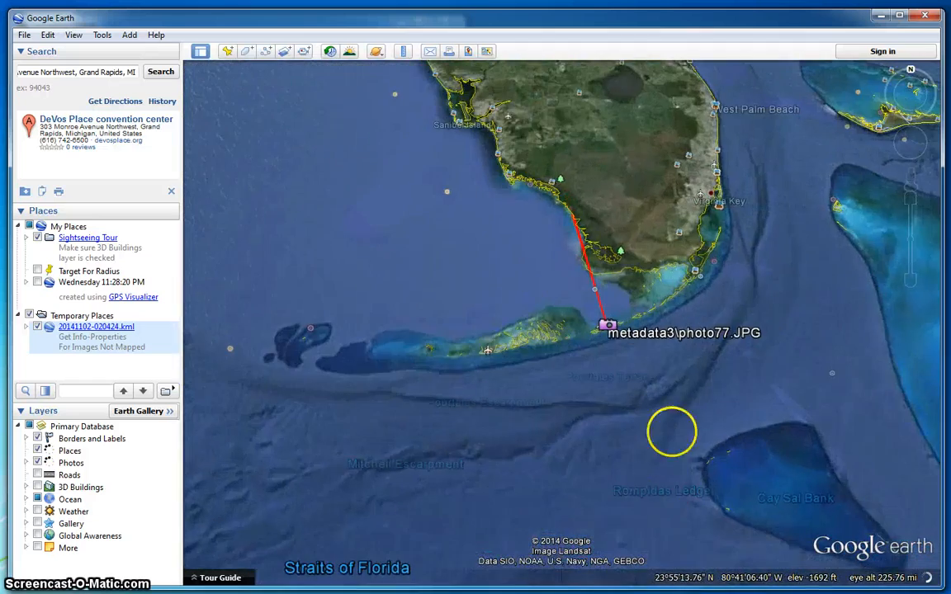
scroll(605, 392, "down", 3)
scroll(603, 393, "down", 5)
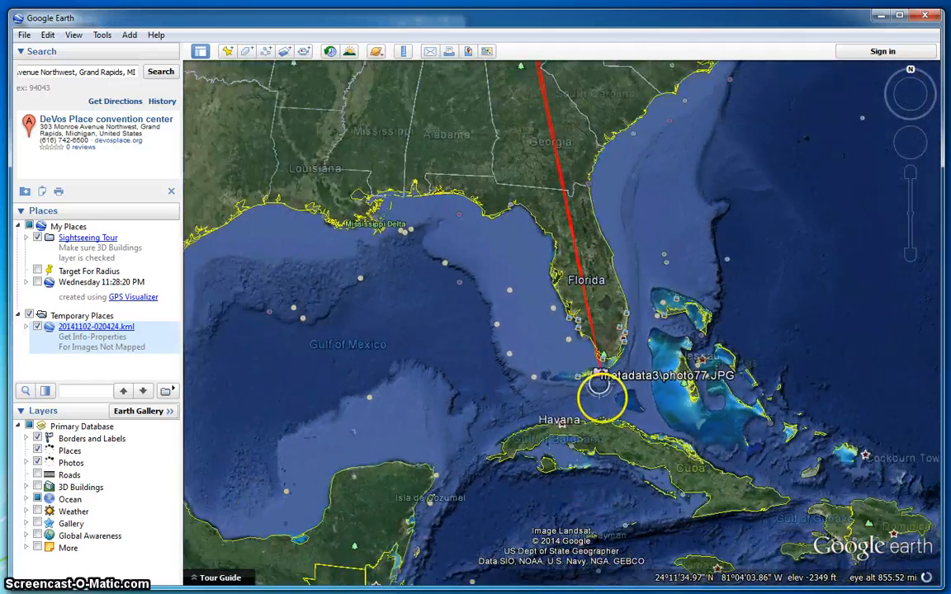
left_click_drag(462, 212, 460, 316)
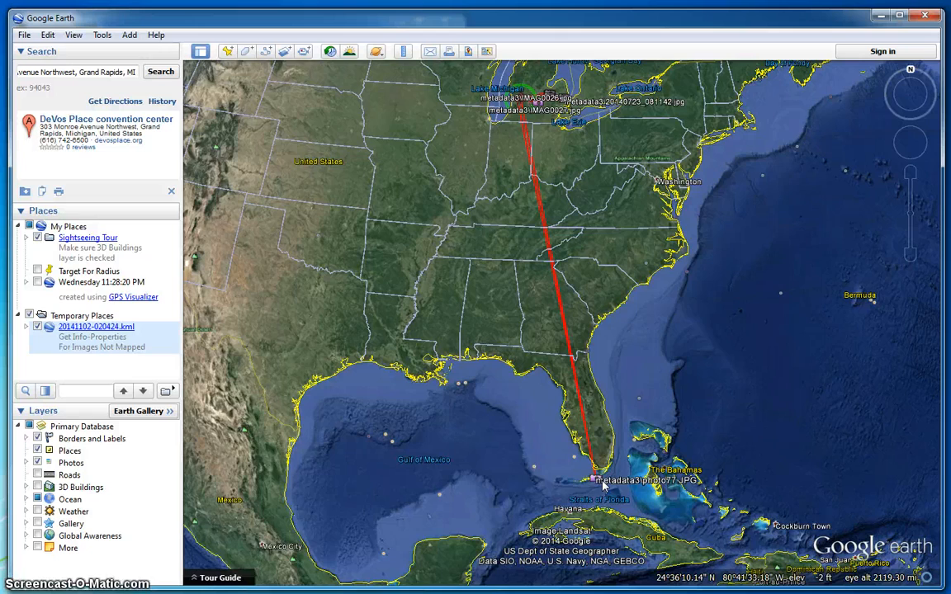
- Move the map from the Great Lakes onto Michigan
left_click_drag(594, 212, 623, 347)
scroll(555, 313, "up", 2)
scroll(554, 313, "up", 4)
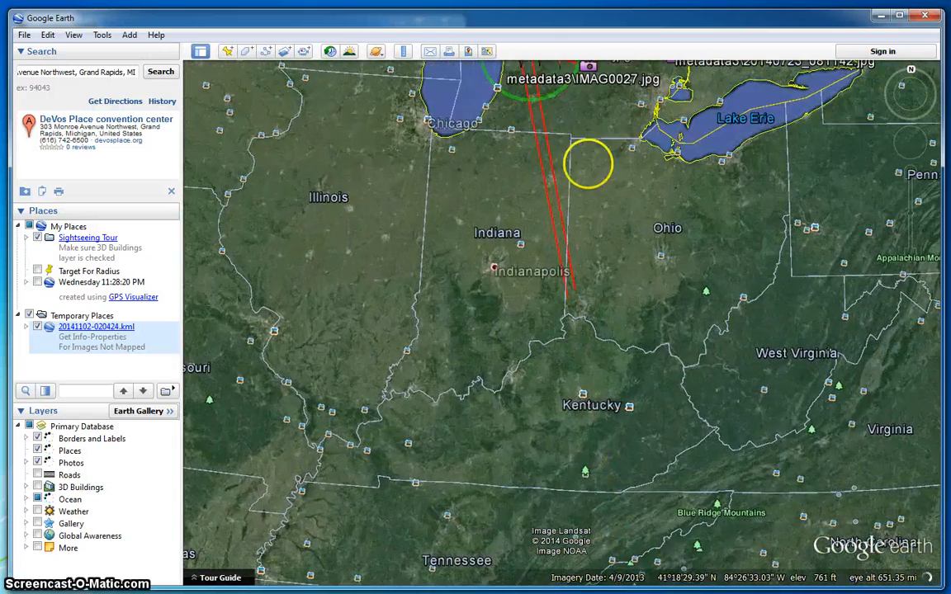
left_click_drag(587, 163, 651, 378)
scroll(651, 378, "up", 2)
scroll(651, 378, "up", 4)
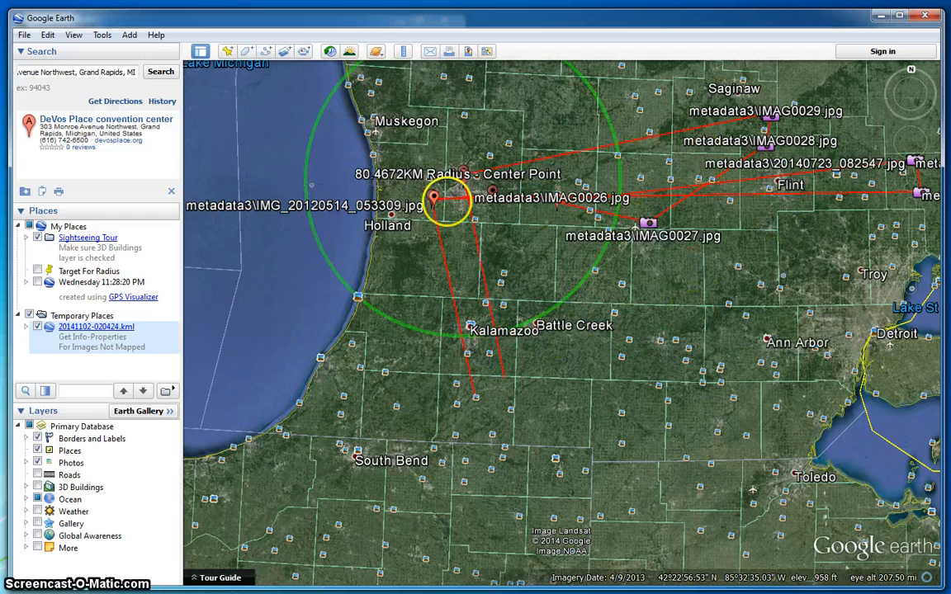
scroll(668, 381, "down", 2)
scroll(667, 380, "down", 5)
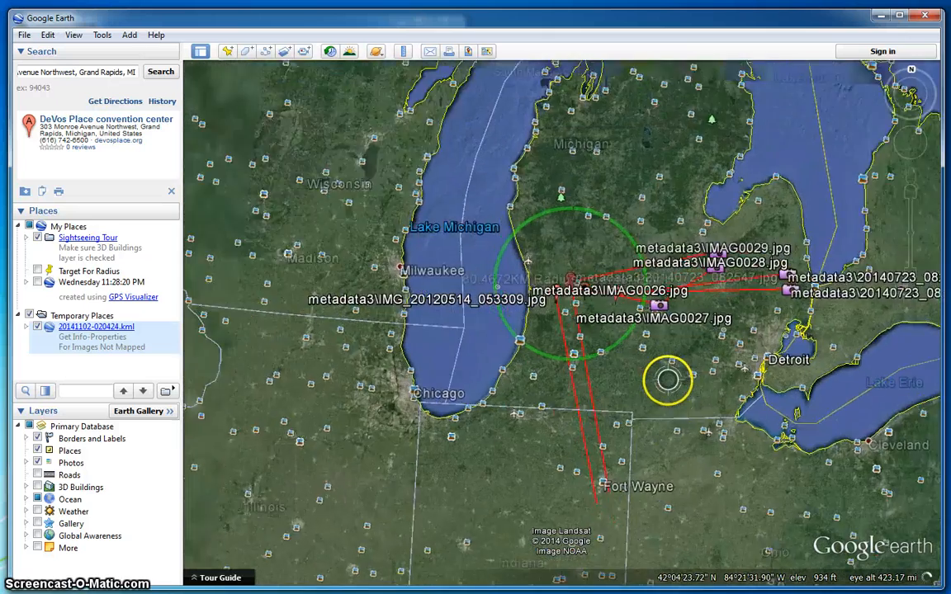
- Frame the radius circle and zoom in on Grand Rapids at about 37 mi altitude
left_click_drag(678, 398, 620, 345)
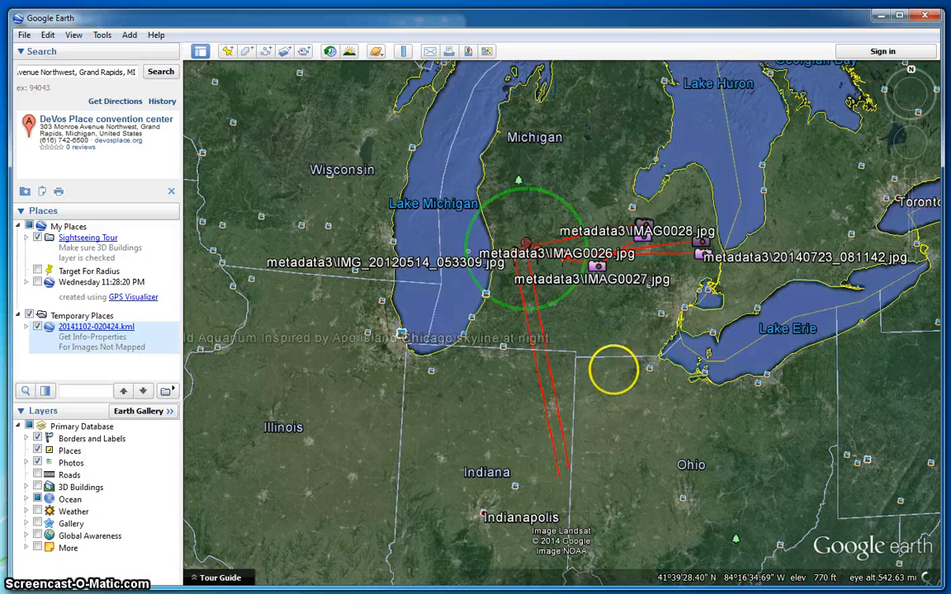
left_click_drag(613, 367, 566, 338)
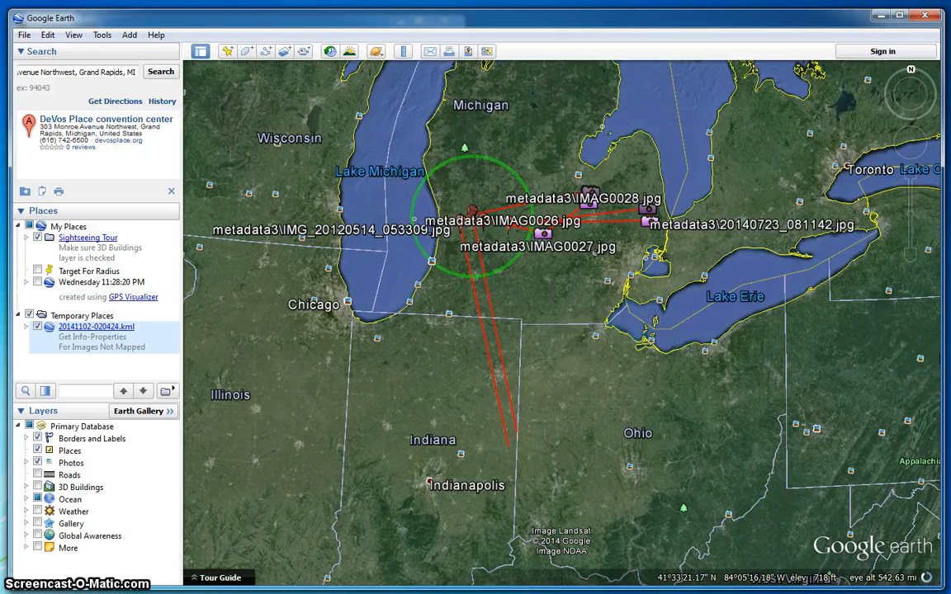
left_click_drag(583, 290, 573, 357)
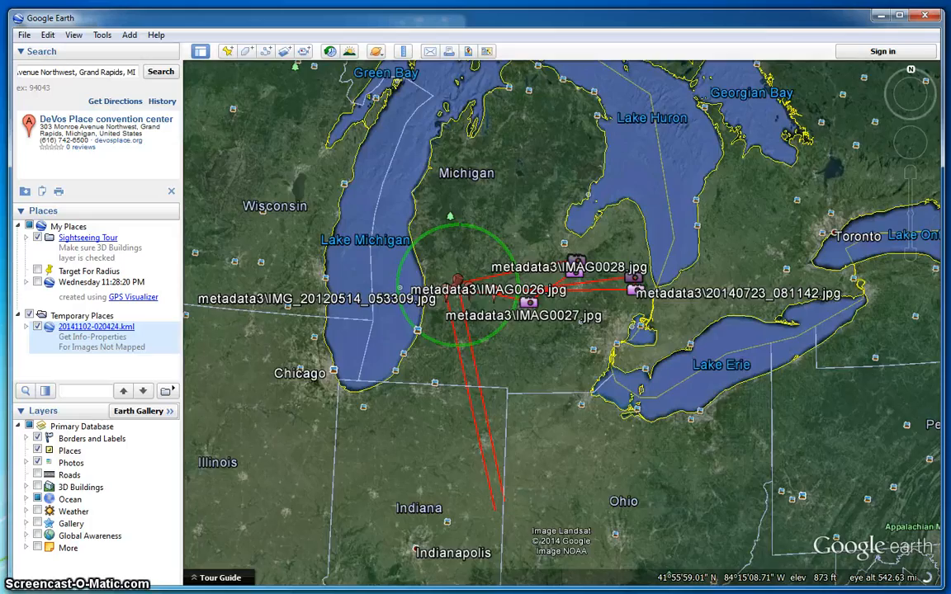
double_click(532, 383)
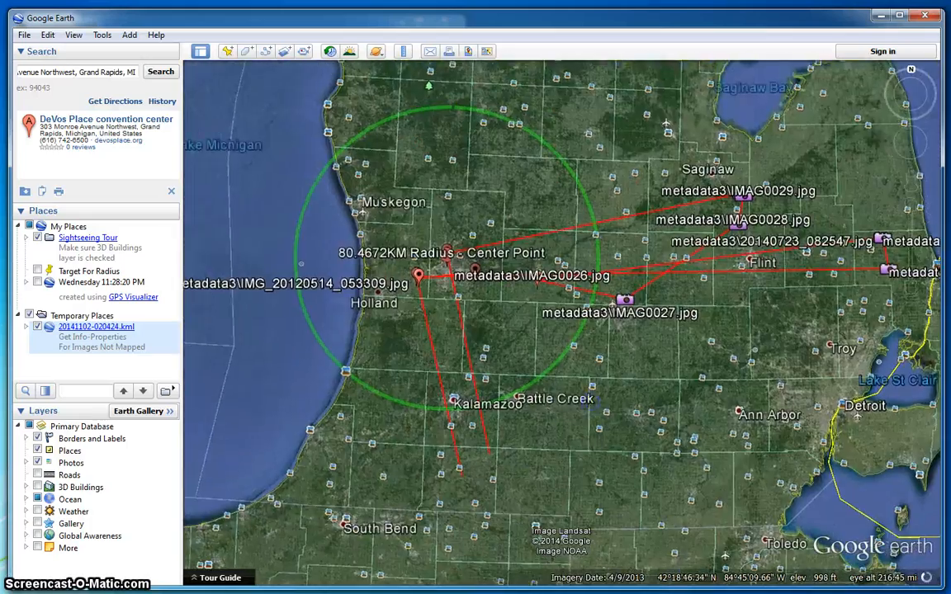
scroll(563, 394, "up", 4)
left_click_drag(437, 215, 625, 420)
scroll(621, 419, "up", 2)
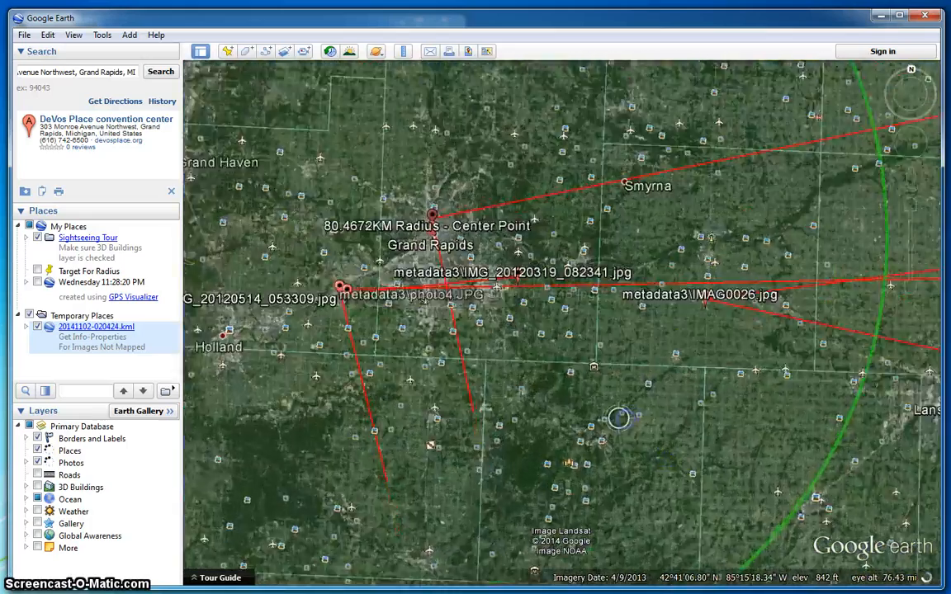
scroll(619, 419, "up", 2)
left_click_drag(533, 304, 761, 439)
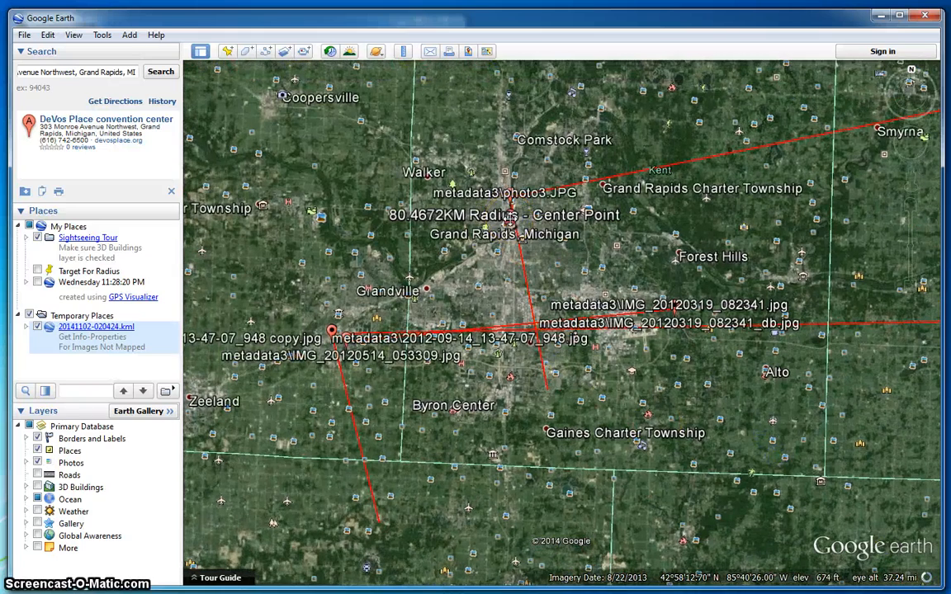
- Expand the 20141102-020424.kml folder and clear the DeVos Place search result
left_click(25, 327)
left_click(170, 192)
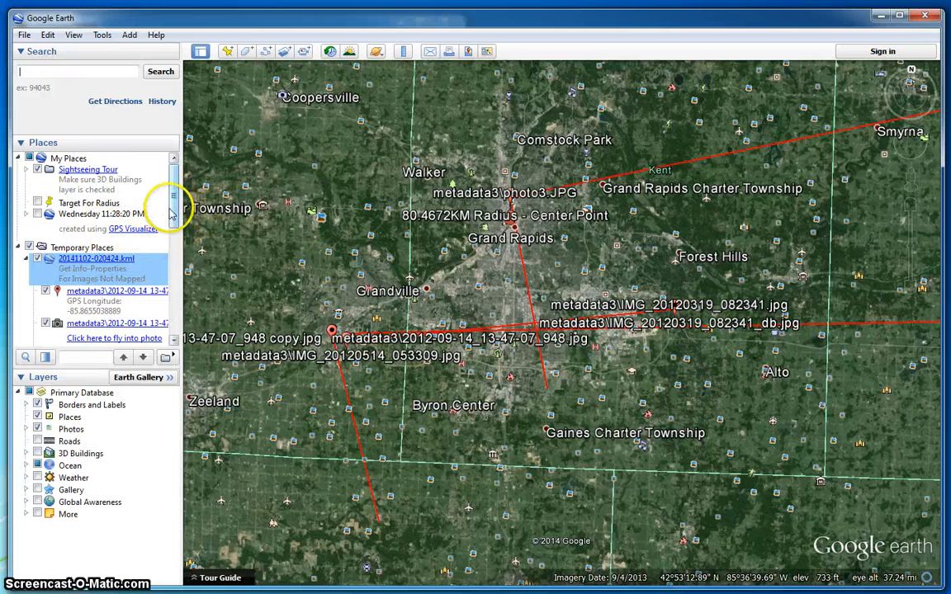
scroll(170, 209, "down", 1)
scroll(170, 209, "down", 1)
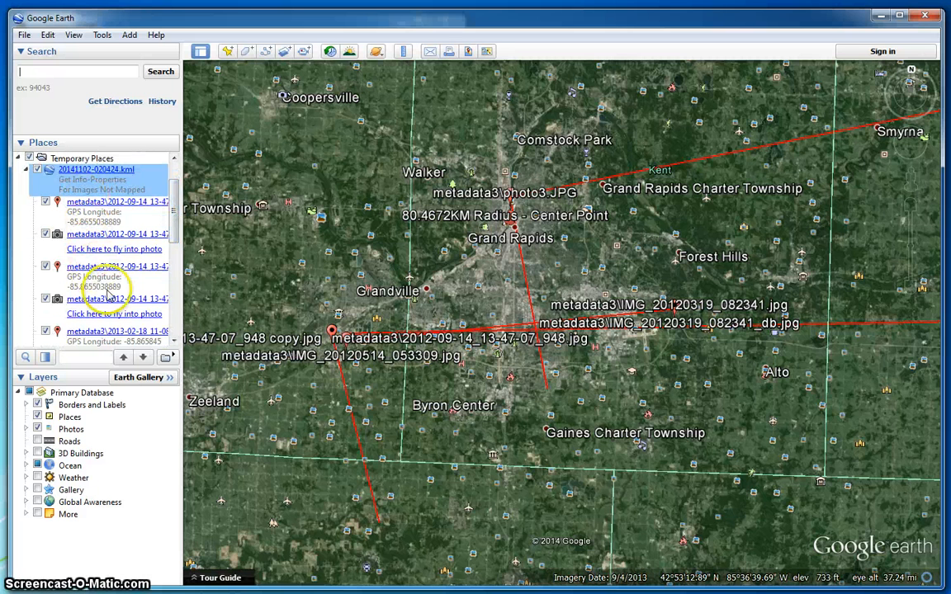
- Open the kml folder's properties and read the No GPS Info / Non Exif File entries
right_click(94, 189)
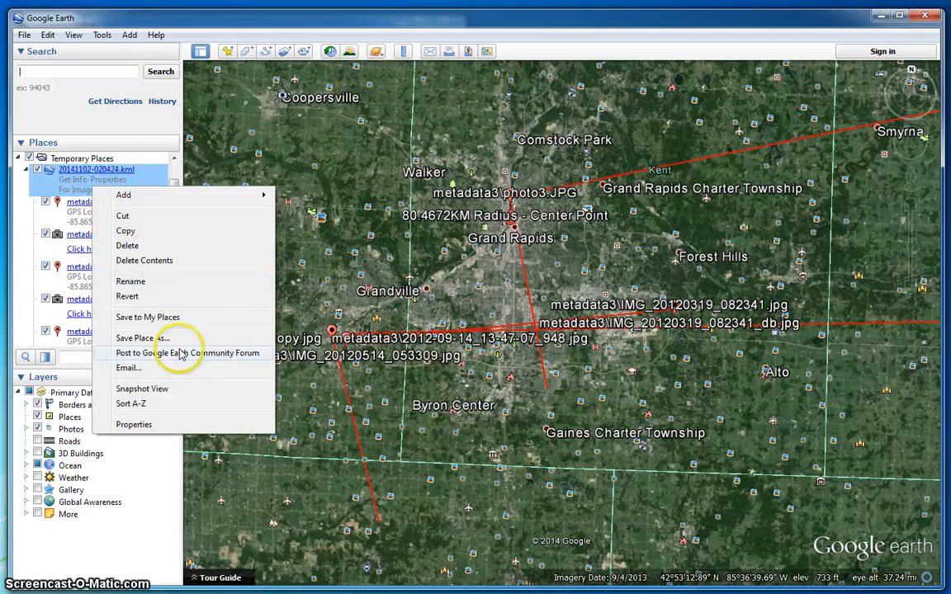
left_click(168, 426)
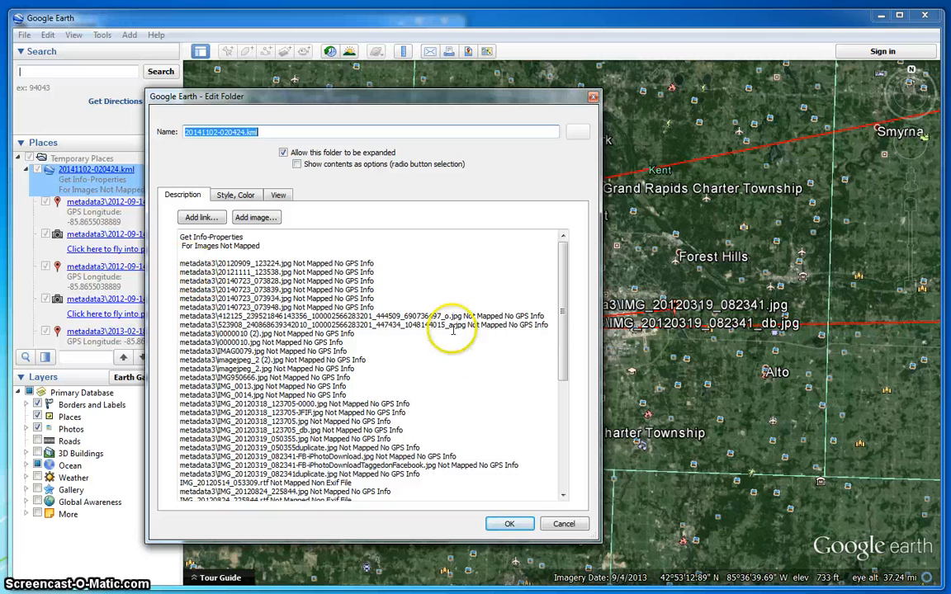
left_click(401, 347)
scroll(401, 347, "down", 3)
scroll(389, 356, "up", 3)
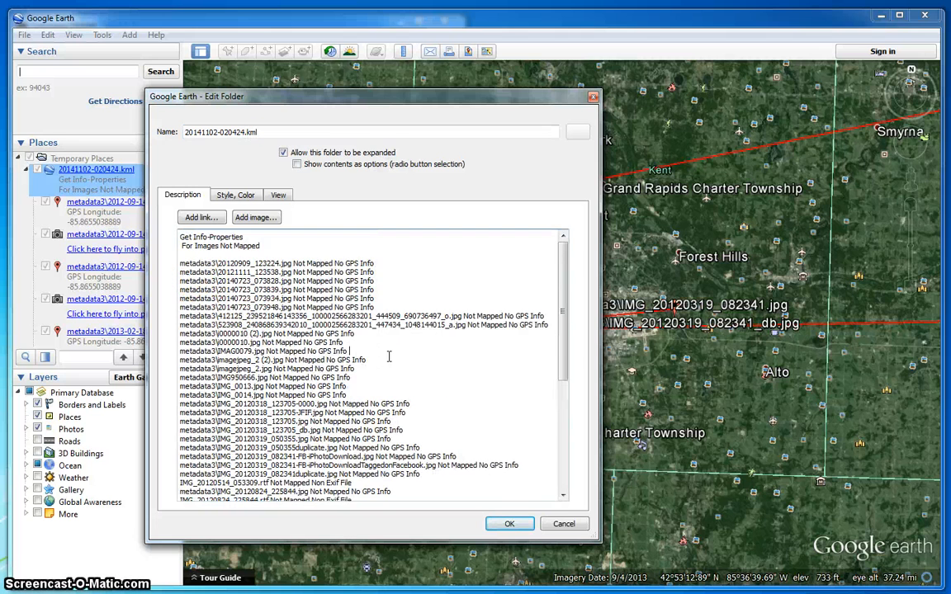
scroll(396, 372, "down", 4)
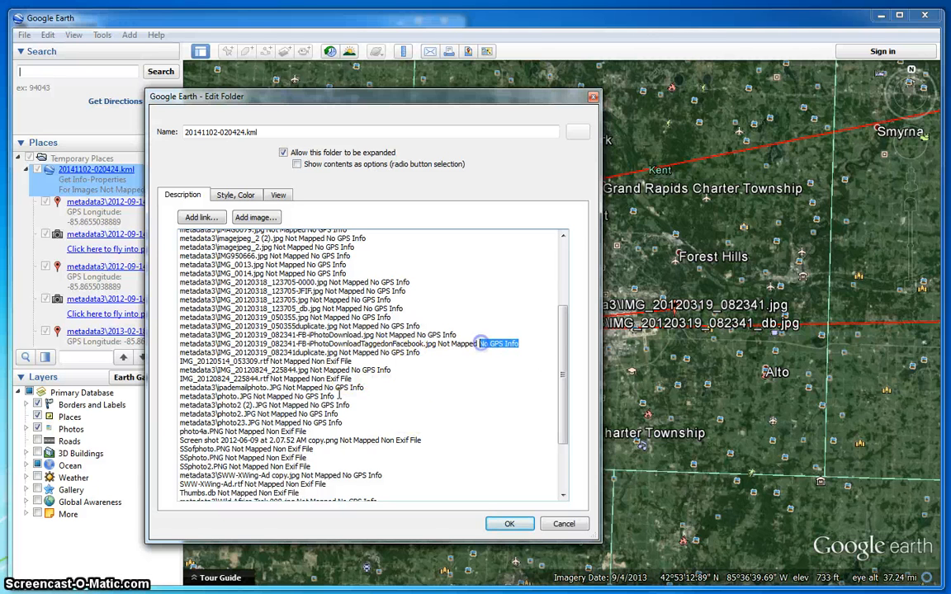
left_click(285, 363)
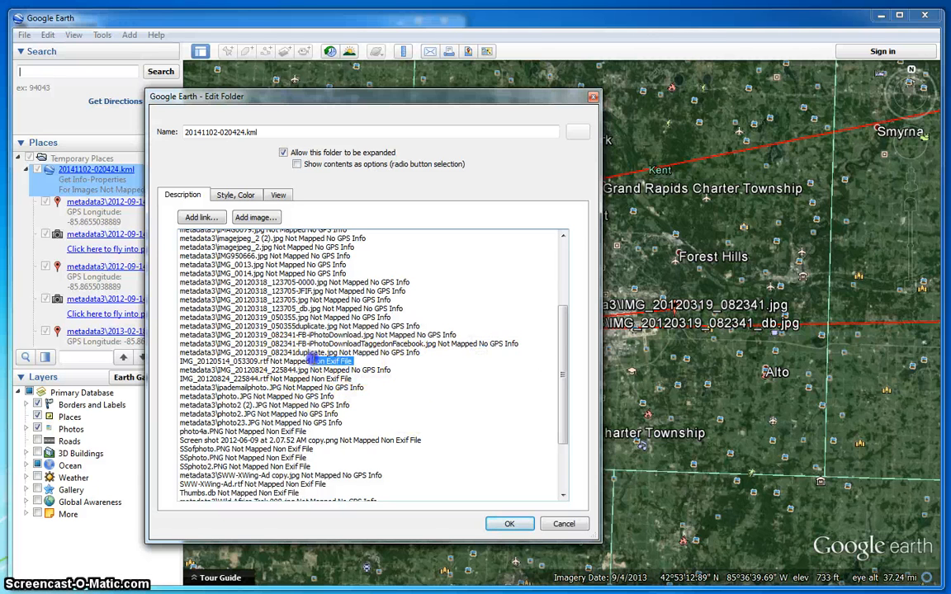
left_click(445, 398)
scroll(429, 414, "down", 3)
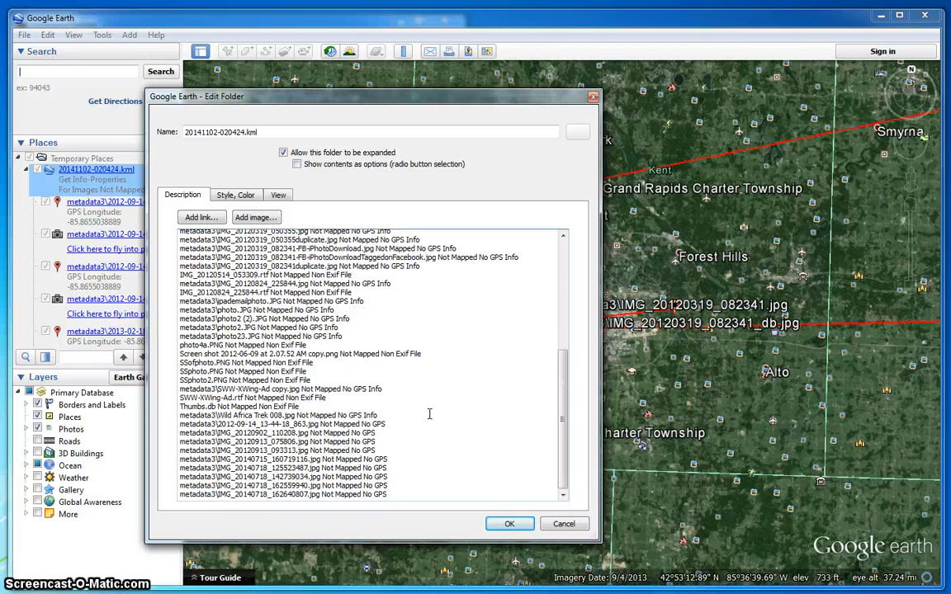
- Close the Edit Folder dialog and zoom out to about 106 mi to show the green radius circle
scroll(429, 413, "up", 8)
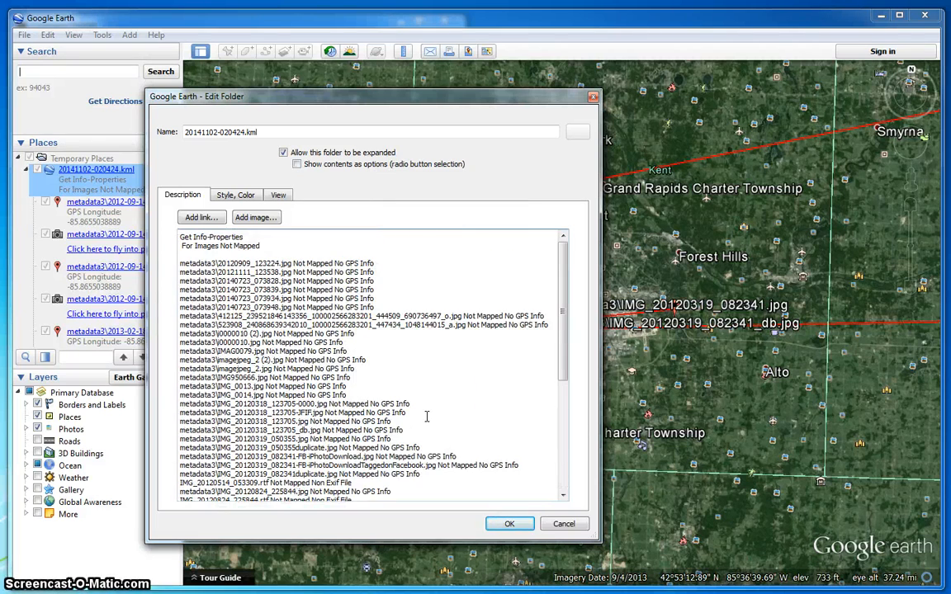
left_click(538, 474)
left_click(564, 525)
left_click(321, 321)
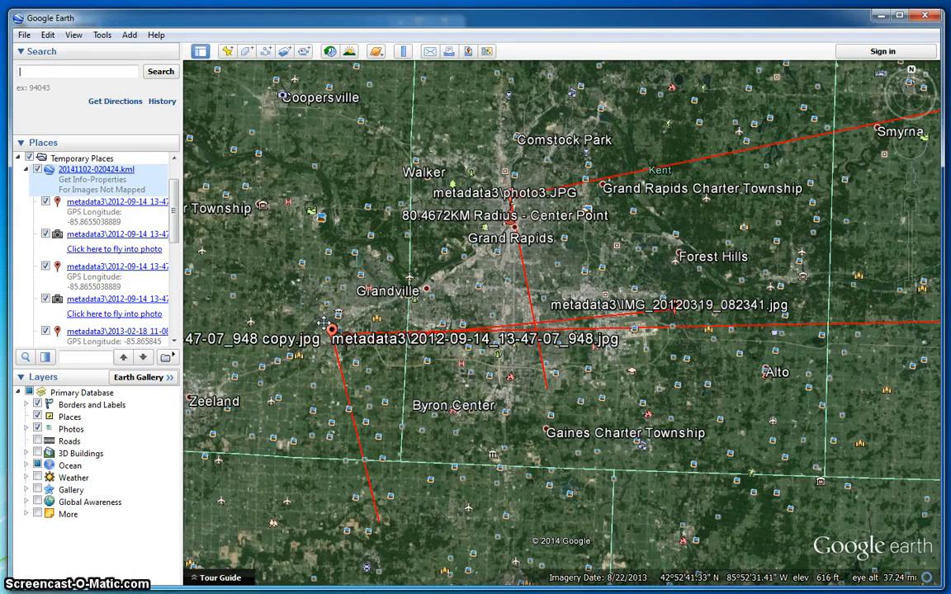
left_click(322, 322)
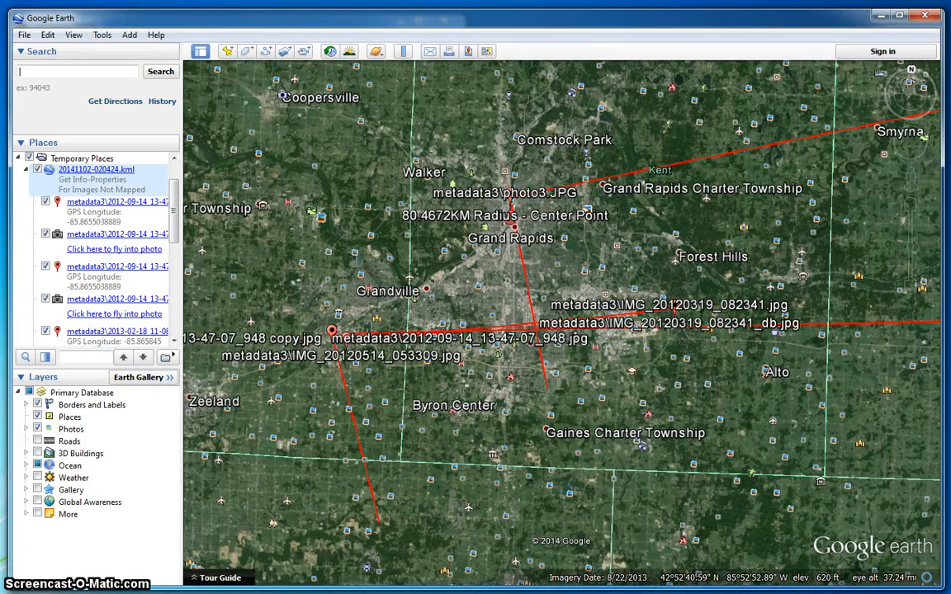
scroll(443, 394, "down", 5)
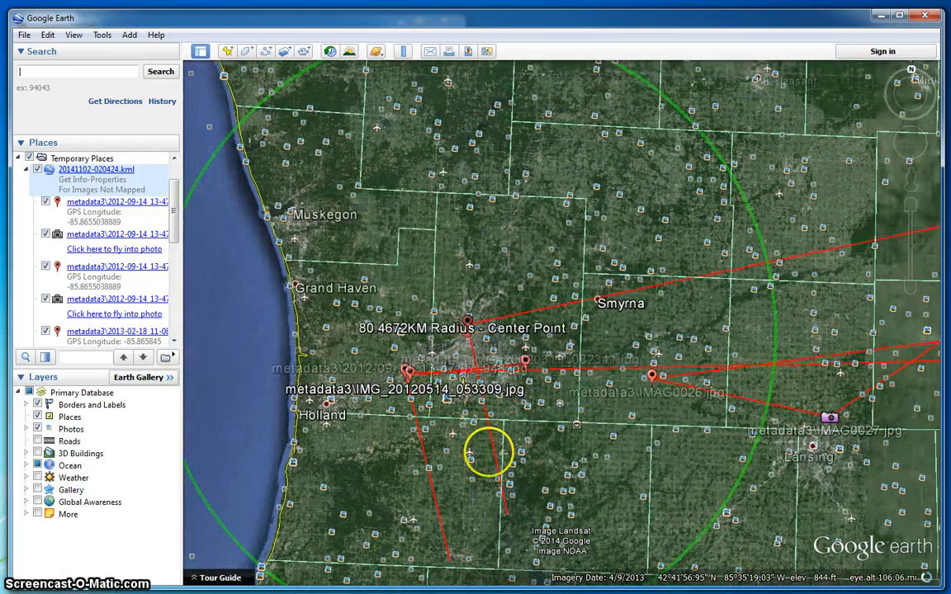
- Zoom down onto the IMAG0026.jpg placemark beside the highway between Ionia and Portland
left_click_drag(488, 452, 484, 422)
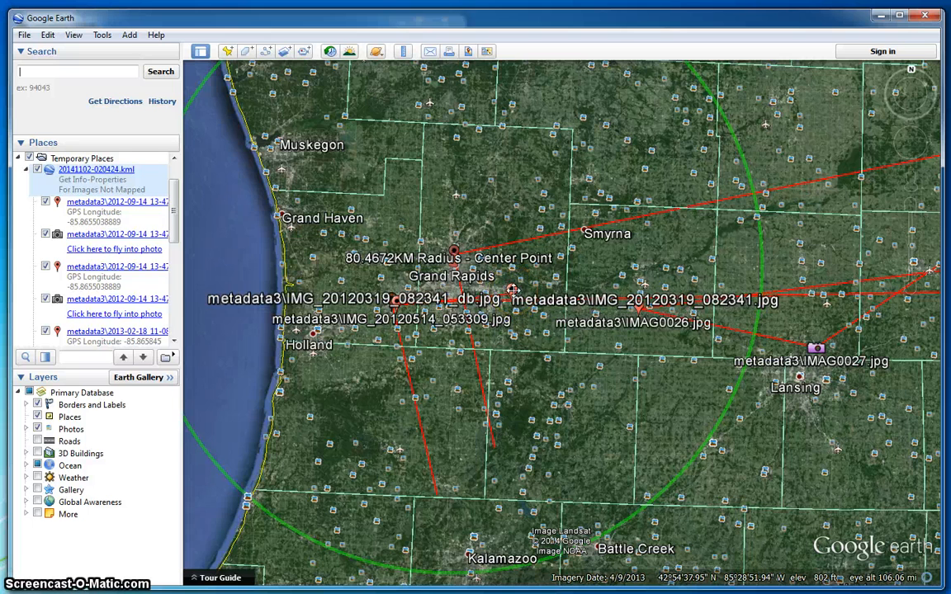
left_click_drag(635, 404, 605, 392)
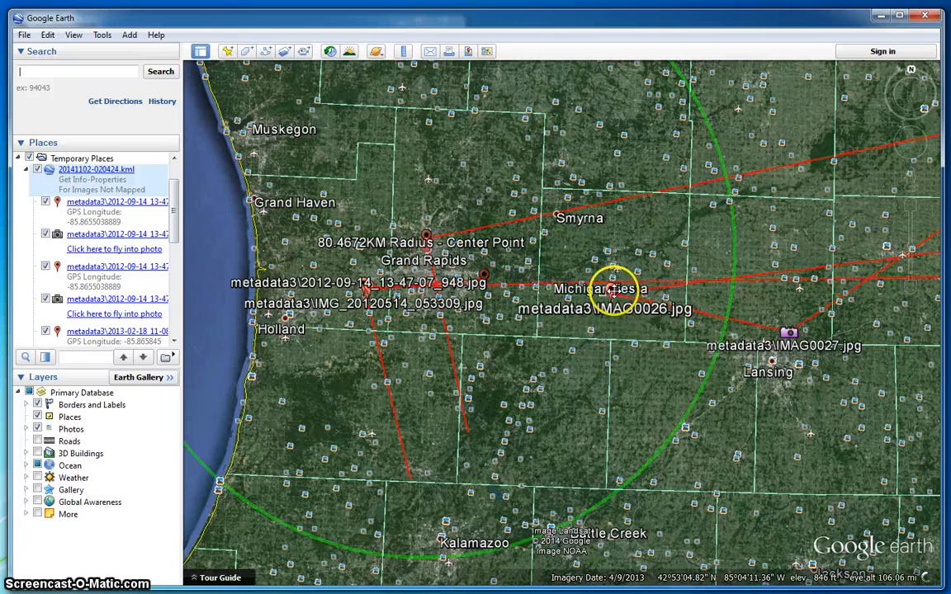
right_click_drag(634, 314, 598, 406)
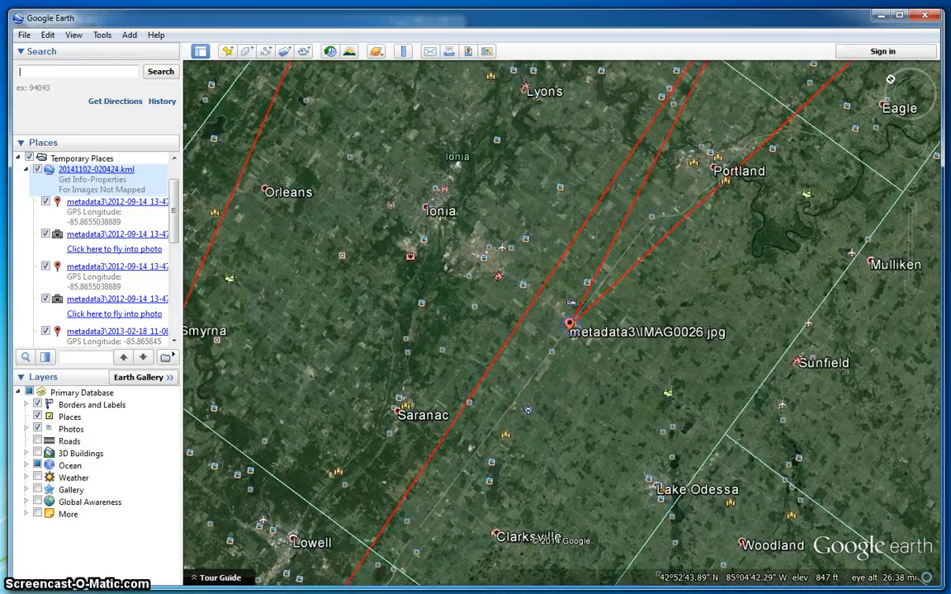
right_click_drag(569, 324, 581, 407)
left_click_drag(536, 229, 647, 317)
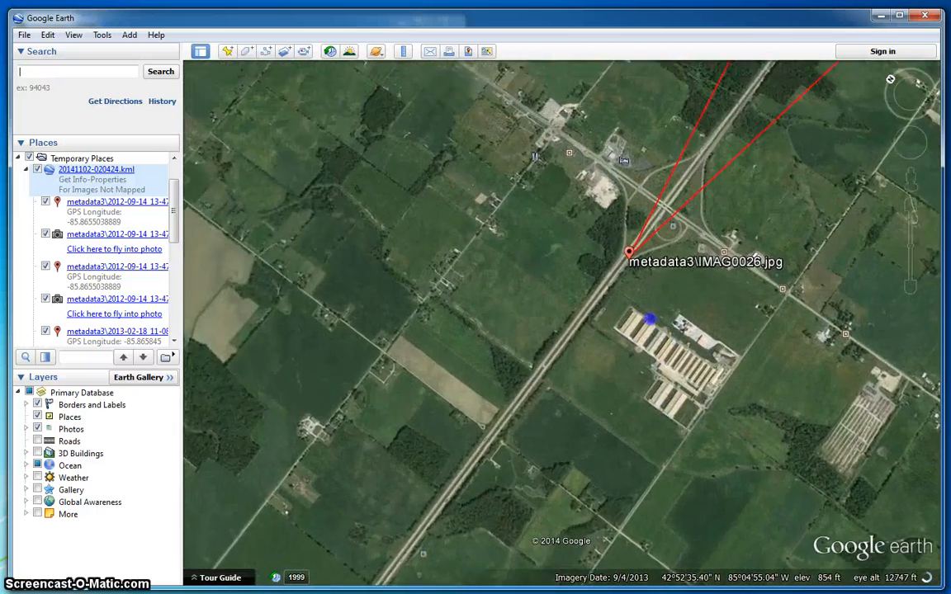
right_click_drag(644, 317, 644, 371)
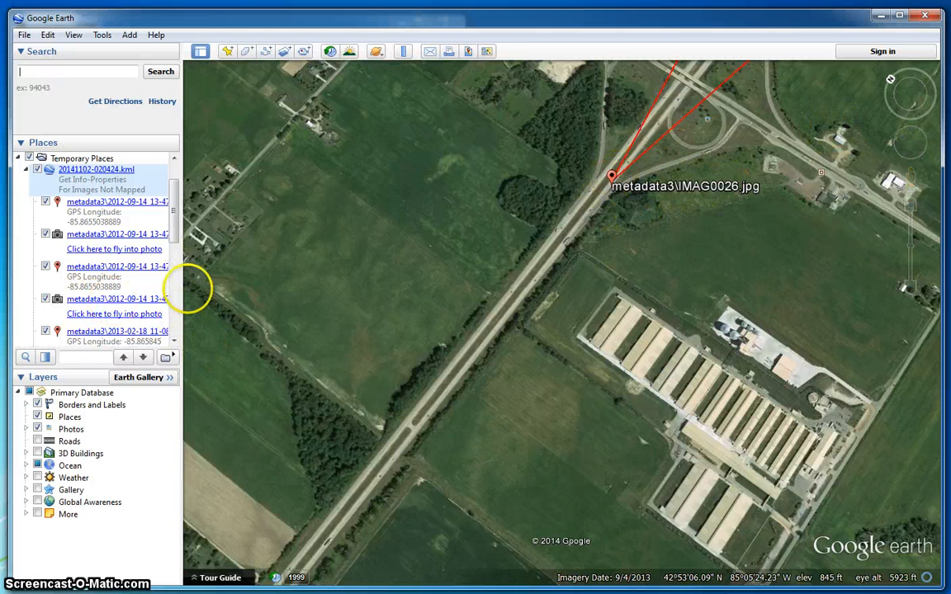
- Widen the Places panel to show the IMAG0026–IMAG0028 GPS coordinates
left_click_drag(183, 271, 279, 280)
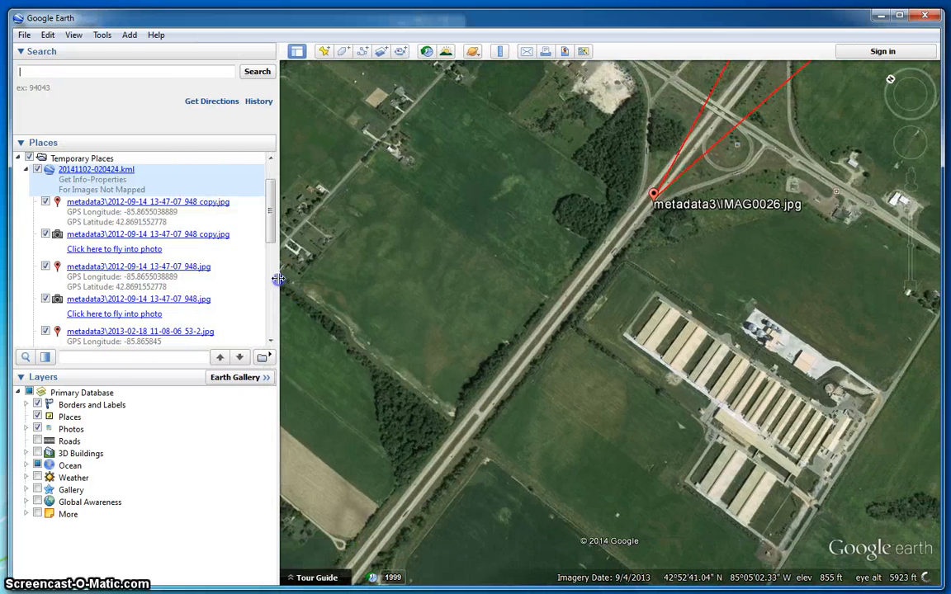
left_click_drag(270, 241, 268, 247)
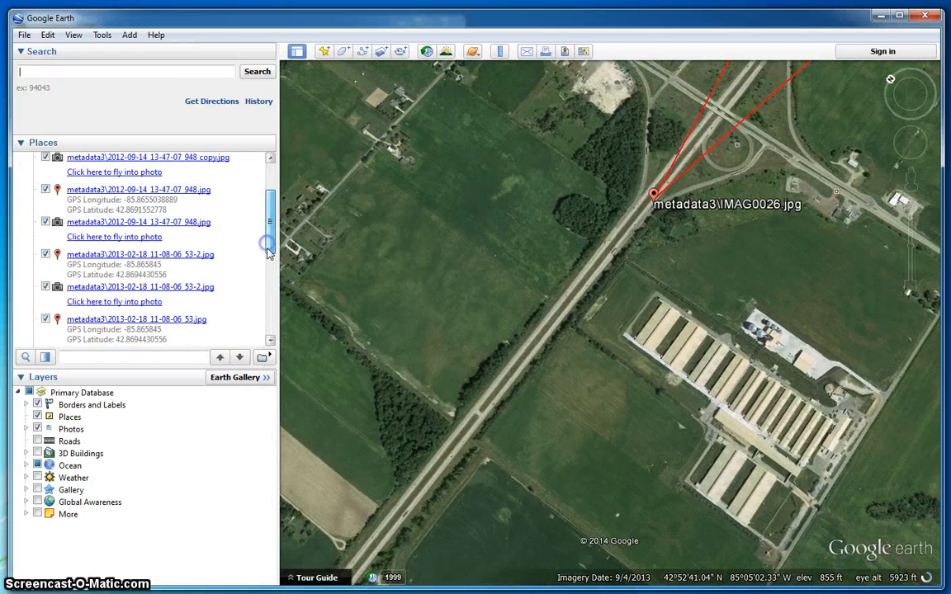
left_click(270, 307)
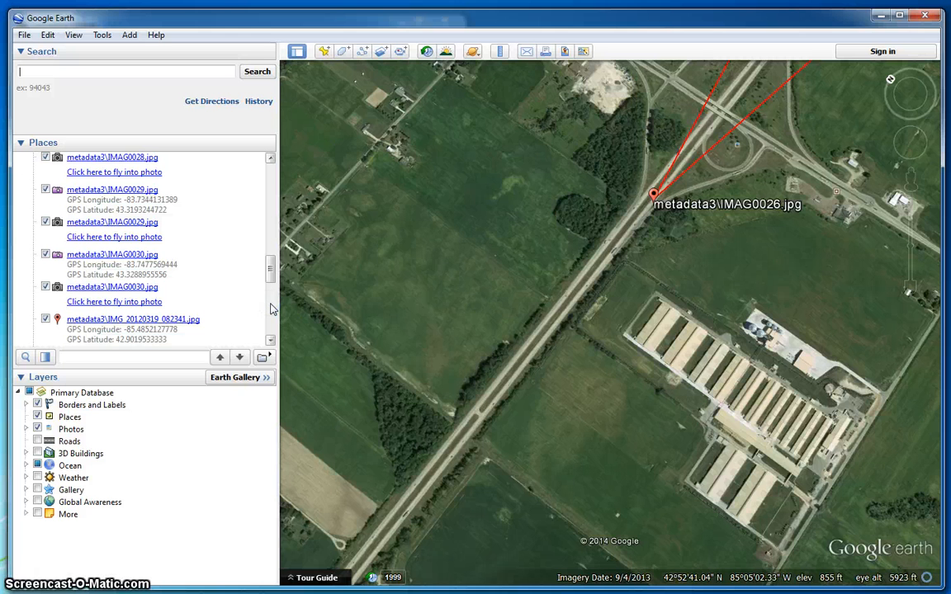
left_click_drag(270, 268, 275, 257)
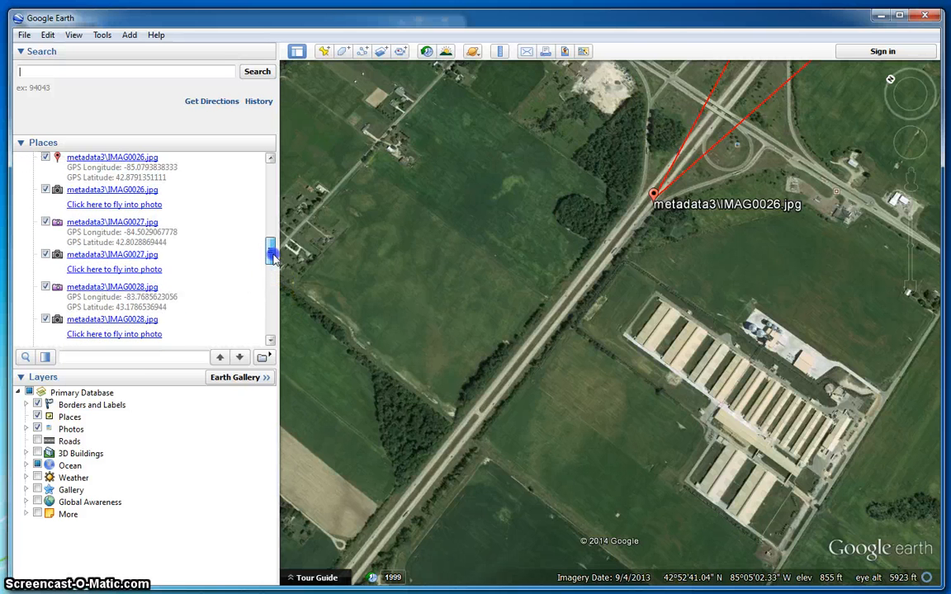
- Turn the map north-up and zoom out around the IMAG0026 placemark
left_click(900, 84)
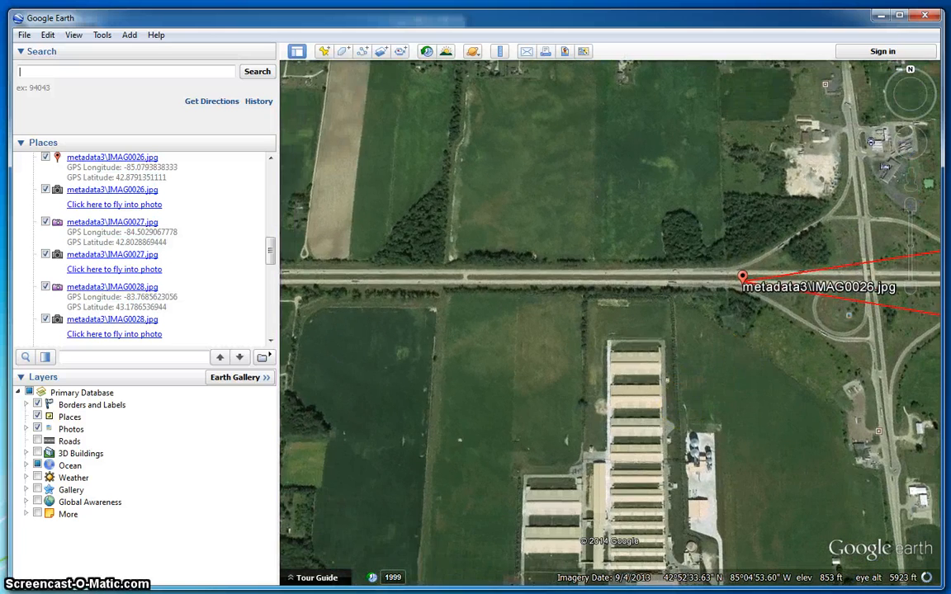
mouse_move(918, 79)
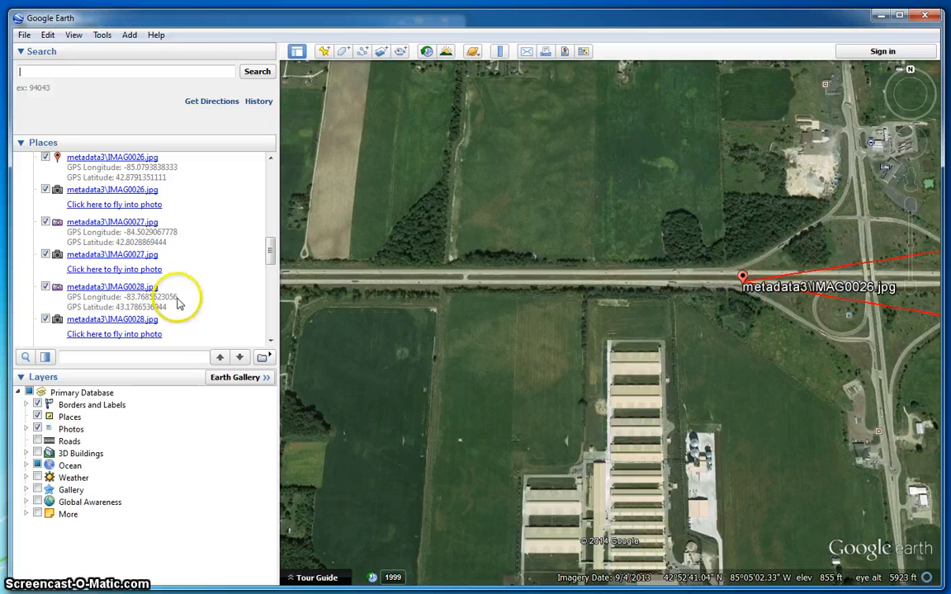
scroll(576, 407, "down", 5)
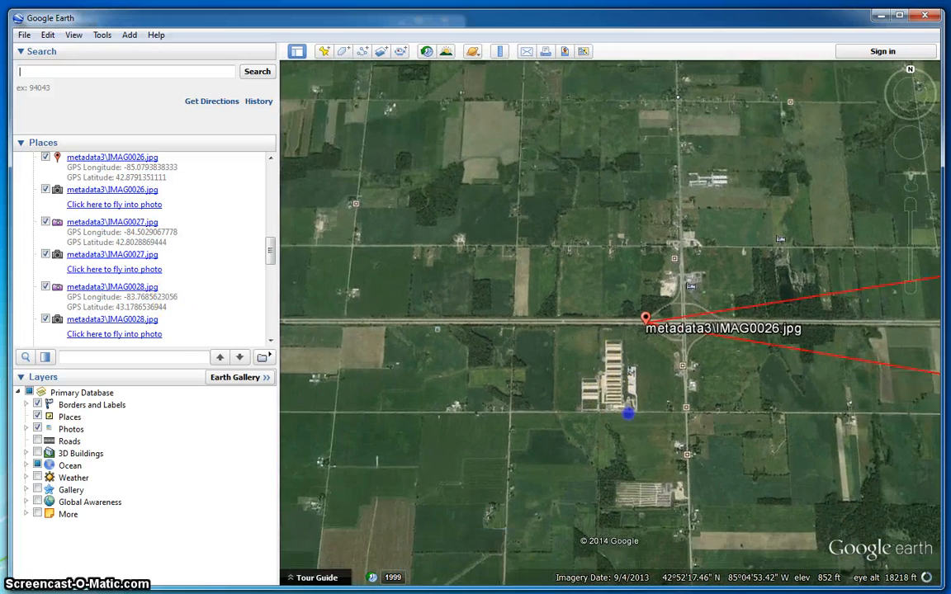
left_click_drag(628, 413, 628, 410)
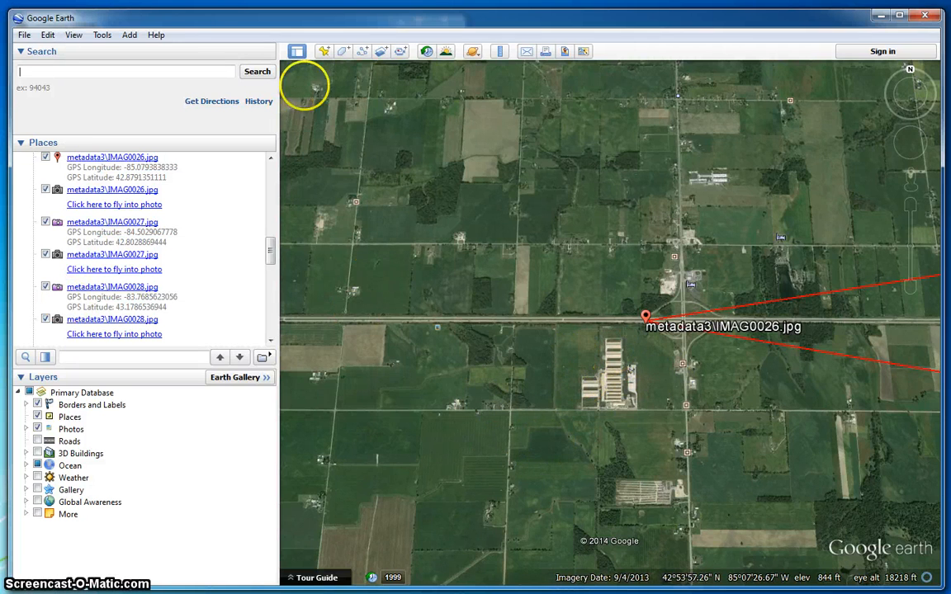
- Add a new placemark and move it south of the road beside the long buildings near IMAG0026
left_click(324, 51)
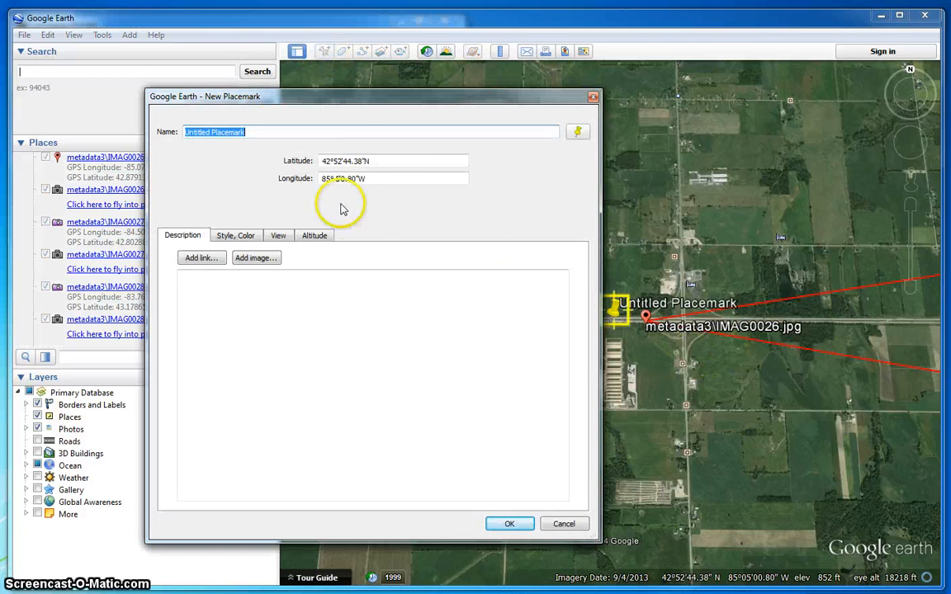
left_click_drag(602, 453, 405, 453)
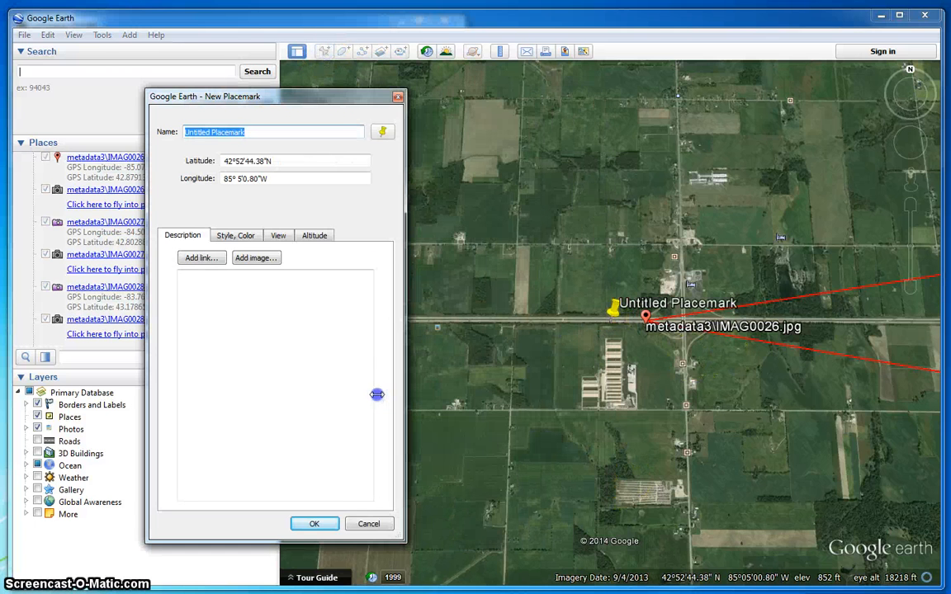
left_click_drag(289, 100, 221, 57)
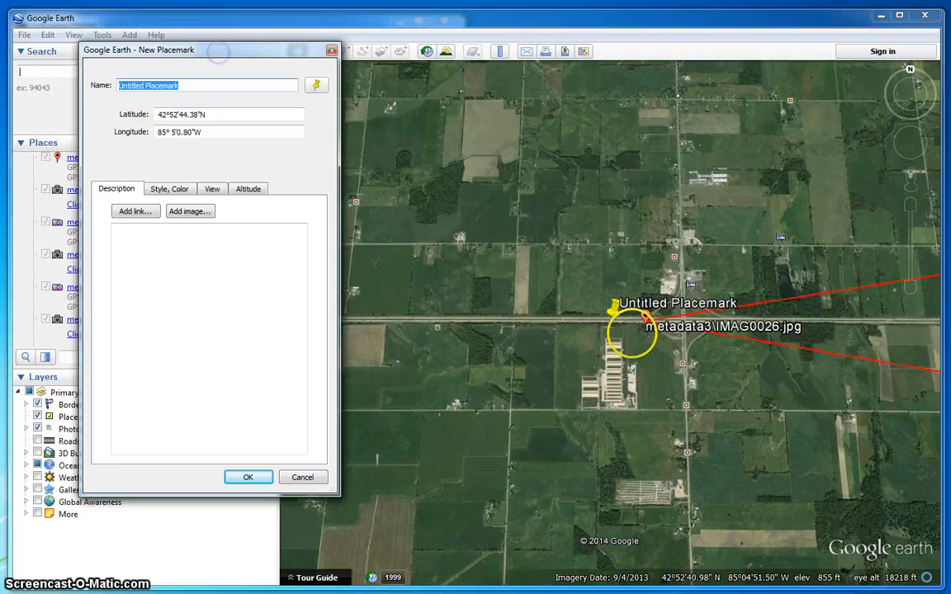
left_click_drag(613, 318, 617, 357)
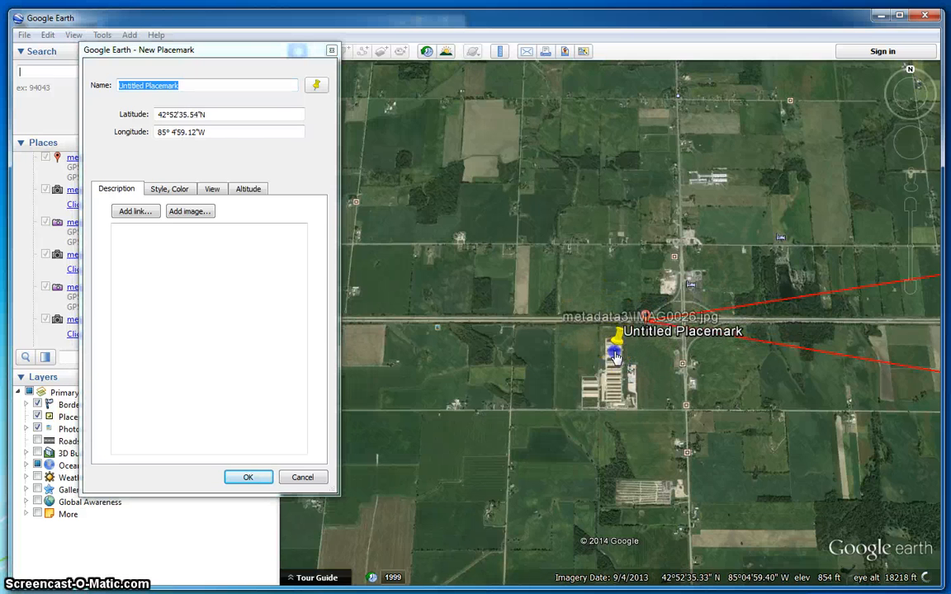
- Give the new placemark a red man-figure icon
left_click(316, 86)
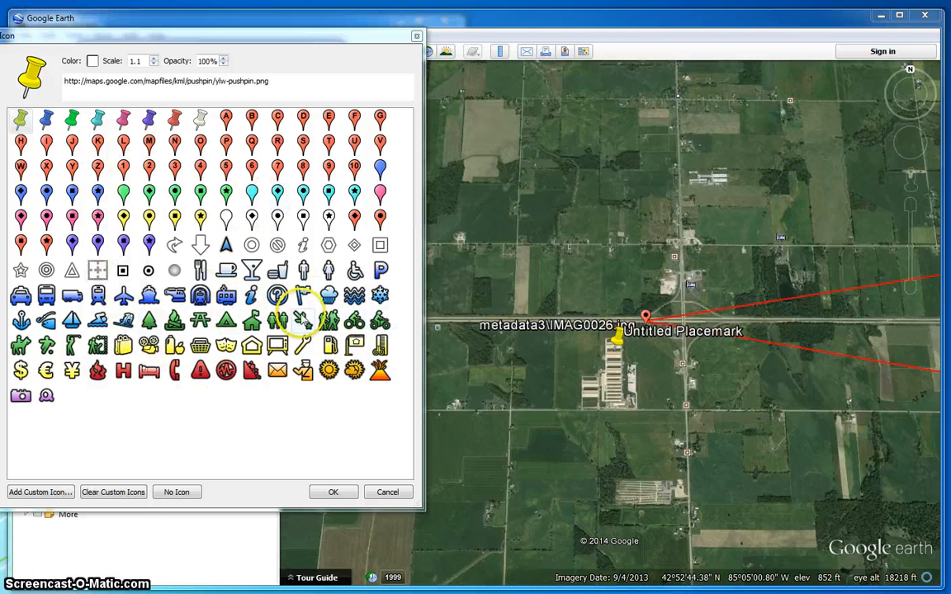
left_click(304, 273)
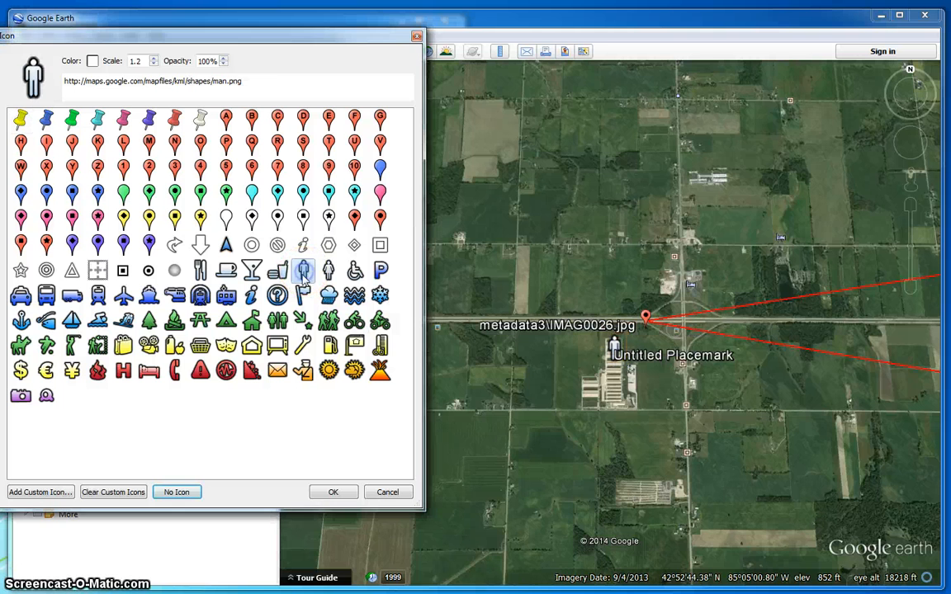
left_click(92, 61)
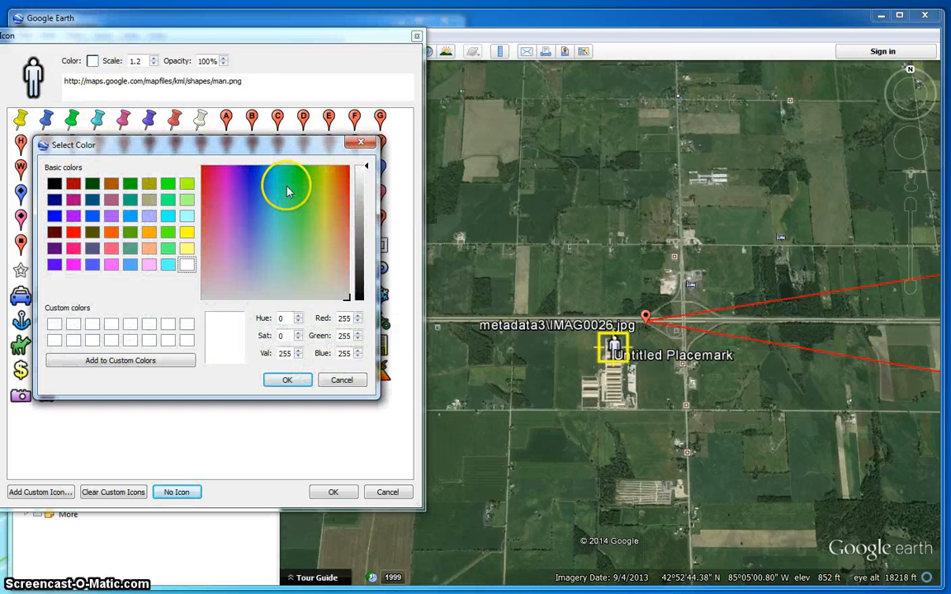
left_click(73, 232)
left_click(290, 380)
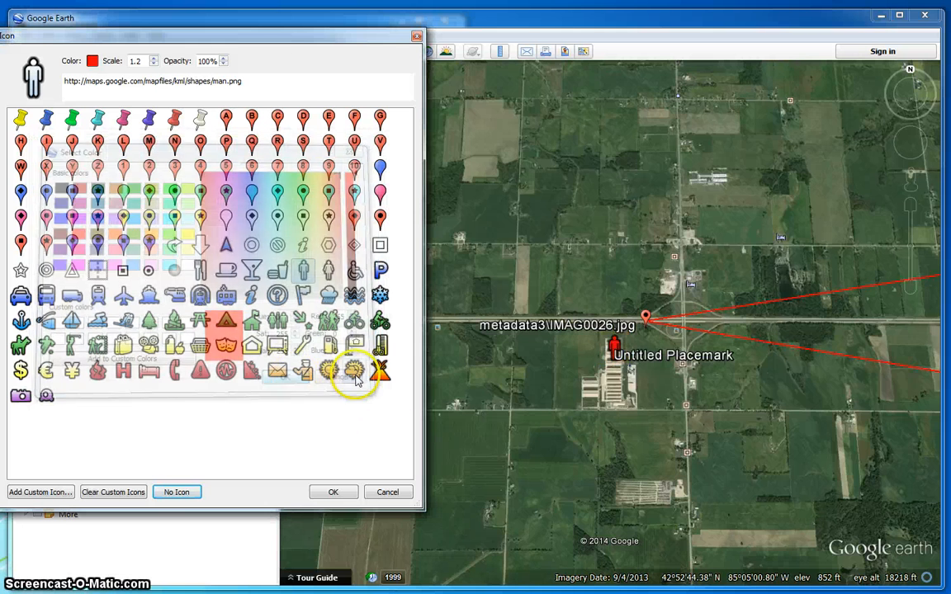
left_click(337, 492)
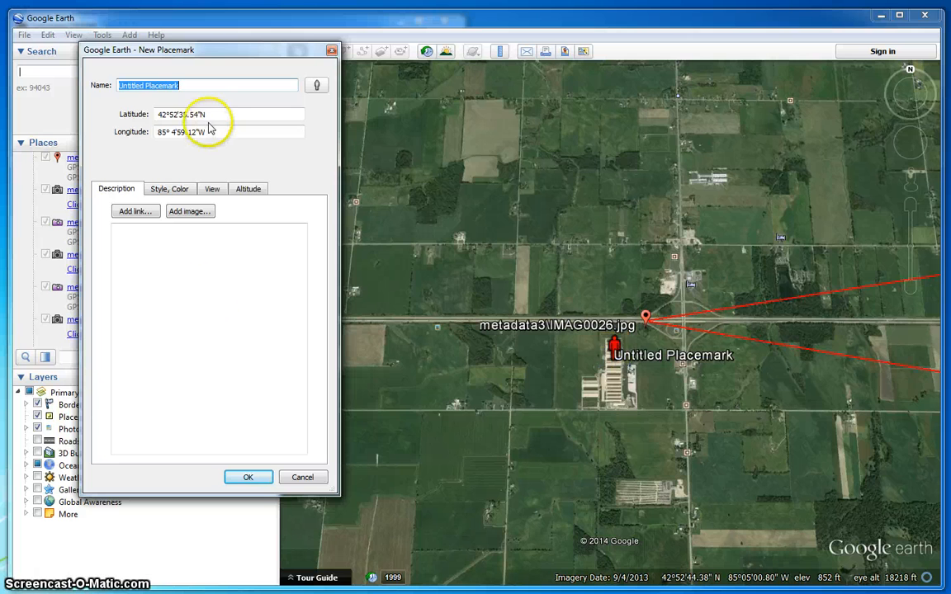
- Name the red man placemark 'Witness - 1 Testimony' and save it
type("Witnes")
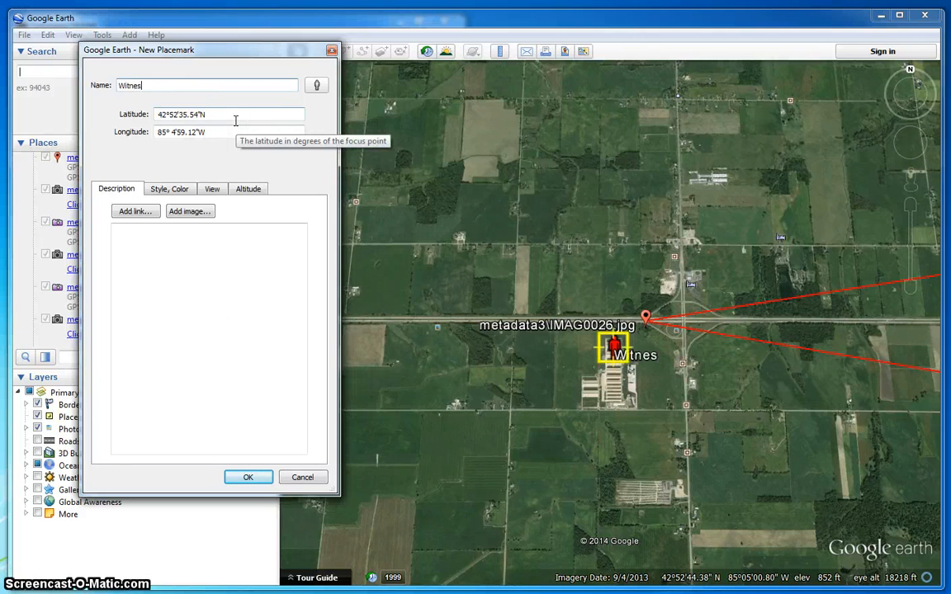
type("s - 1 Testt")
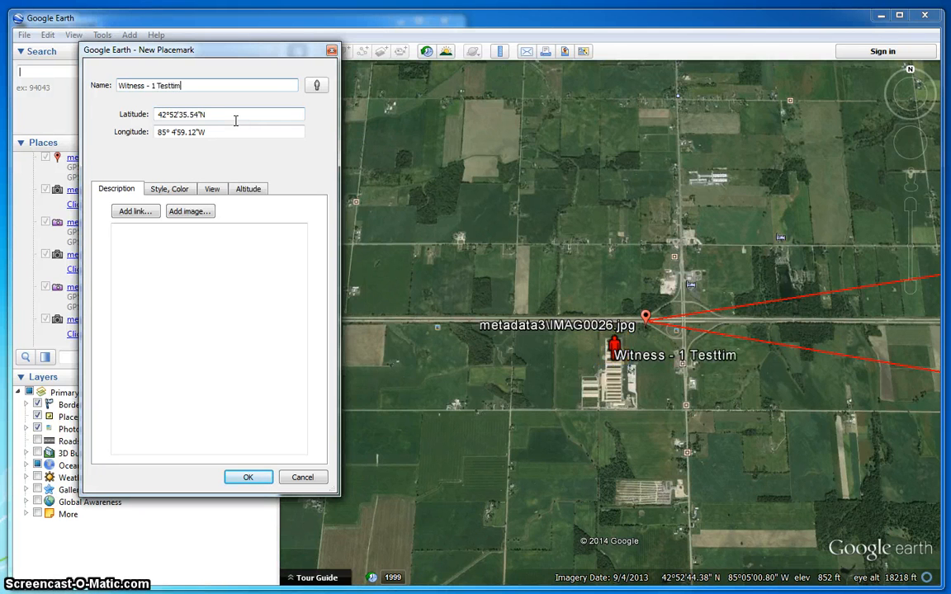
key("BackSpace")
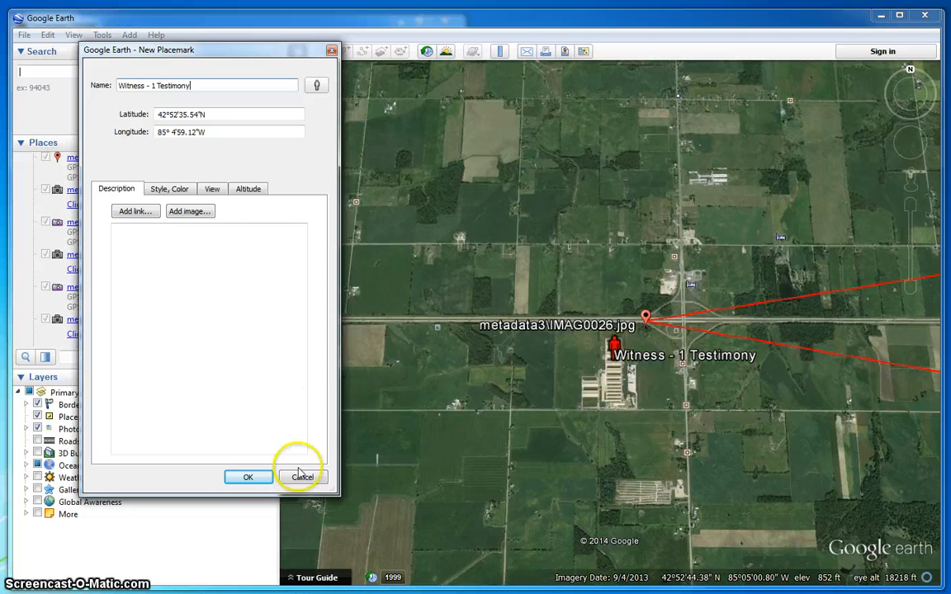
left_click(256, 478)
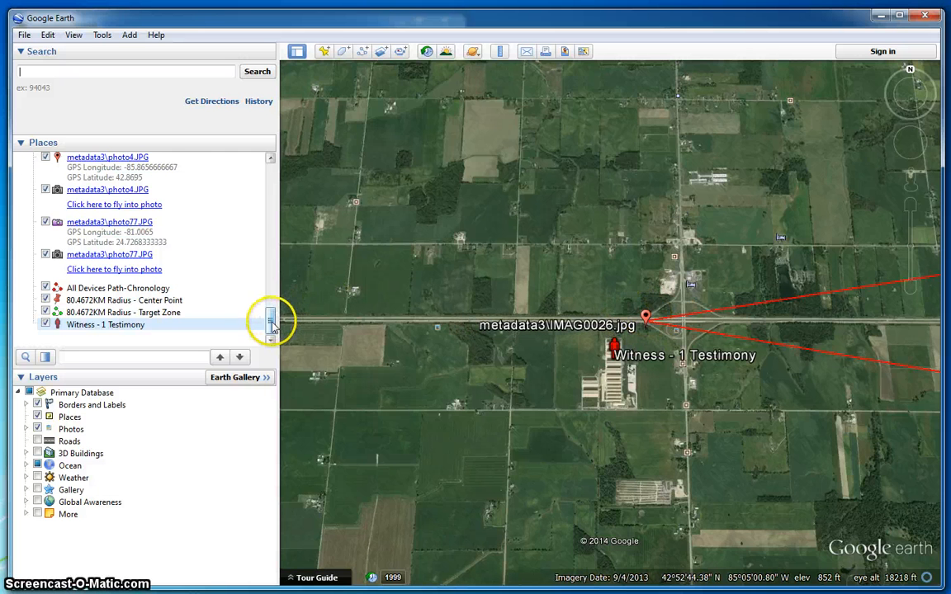
- Fly into the IMAG0026.jpg photo from its Places entry
left_click_drag(272, 322, 279, 260)
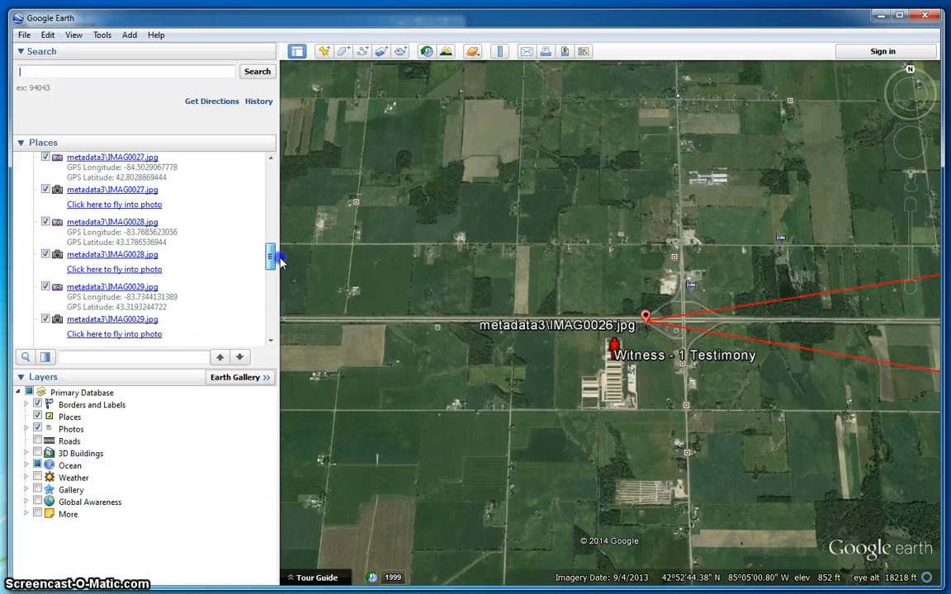
left_click(271, 158)
left_click(272, 158)
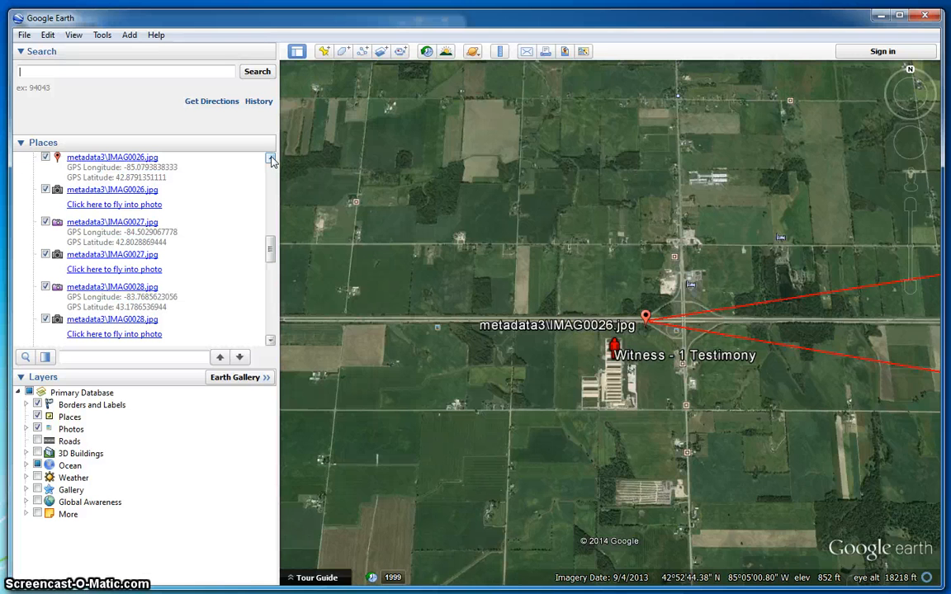
left_click(150, 195)
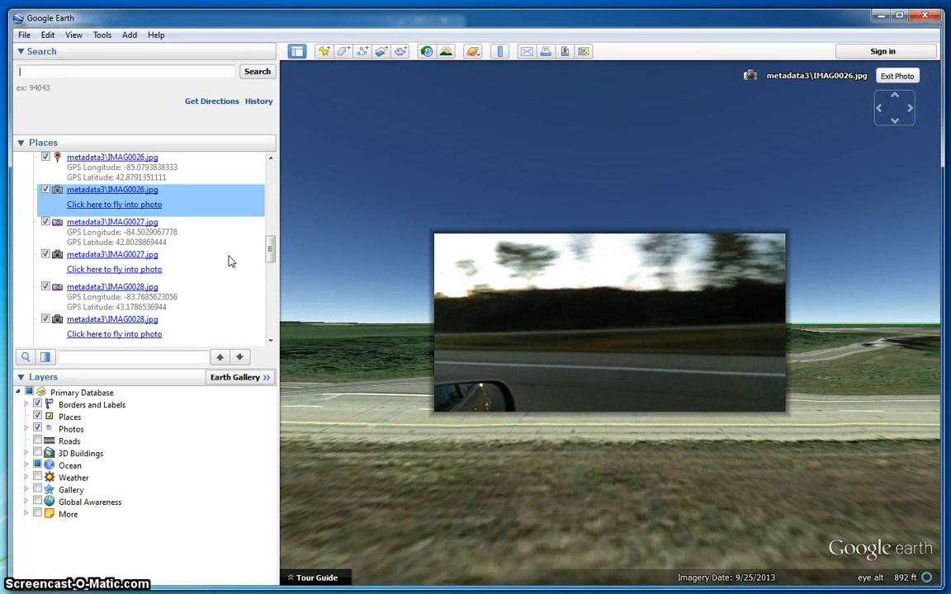
- Zoom the IMAG0026 photo in and out, then fly to the IMAG0027.jpg photo
mouse_move(901, 120)
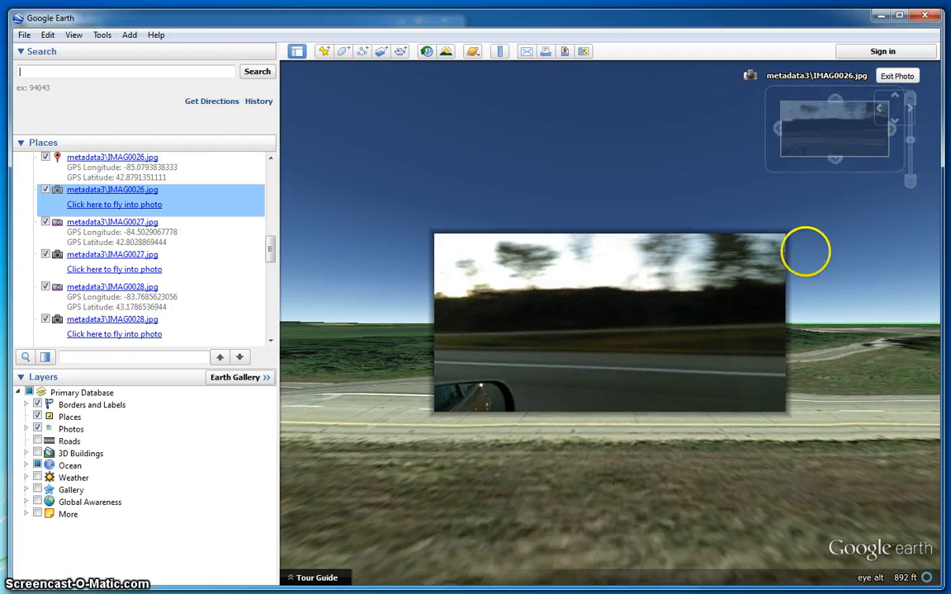
left_click(909, 100)
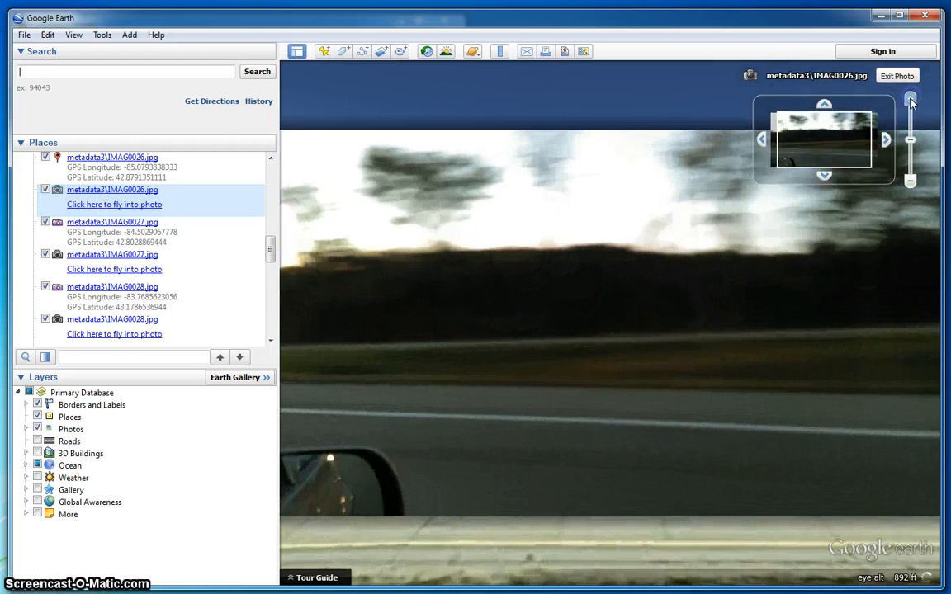
left_click(911, 181)
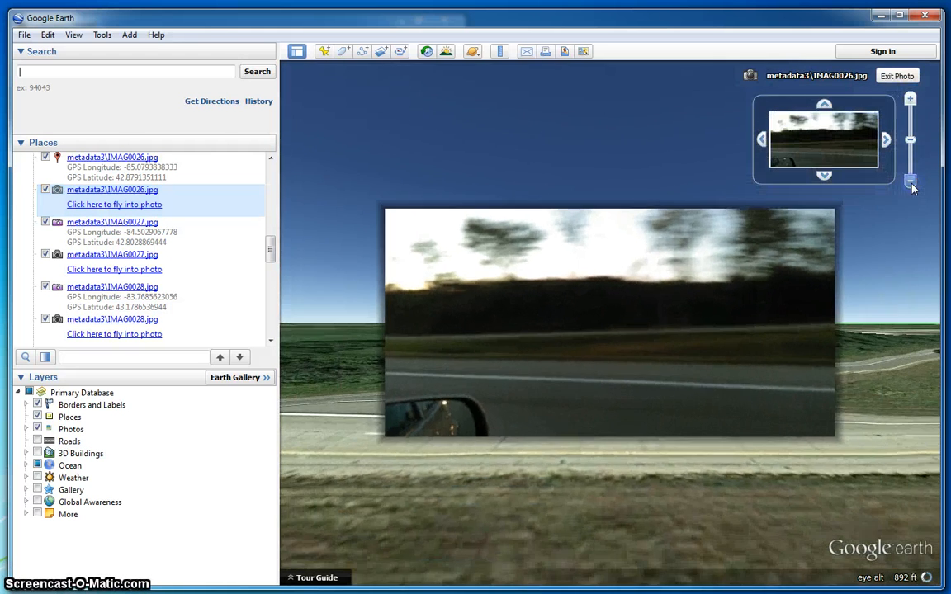
left_click(910, 99)
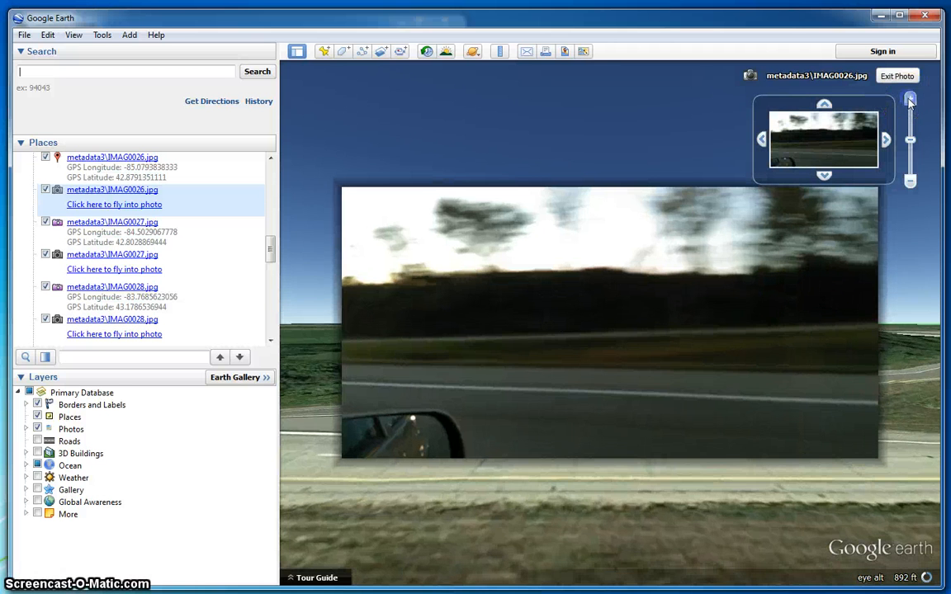
left_click(911, 183)
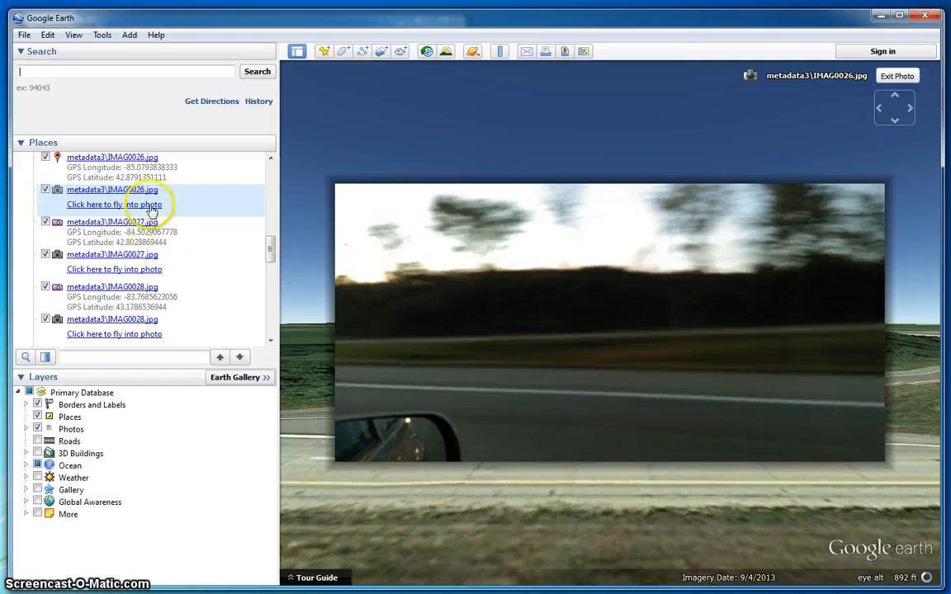
left_click(144, 270)
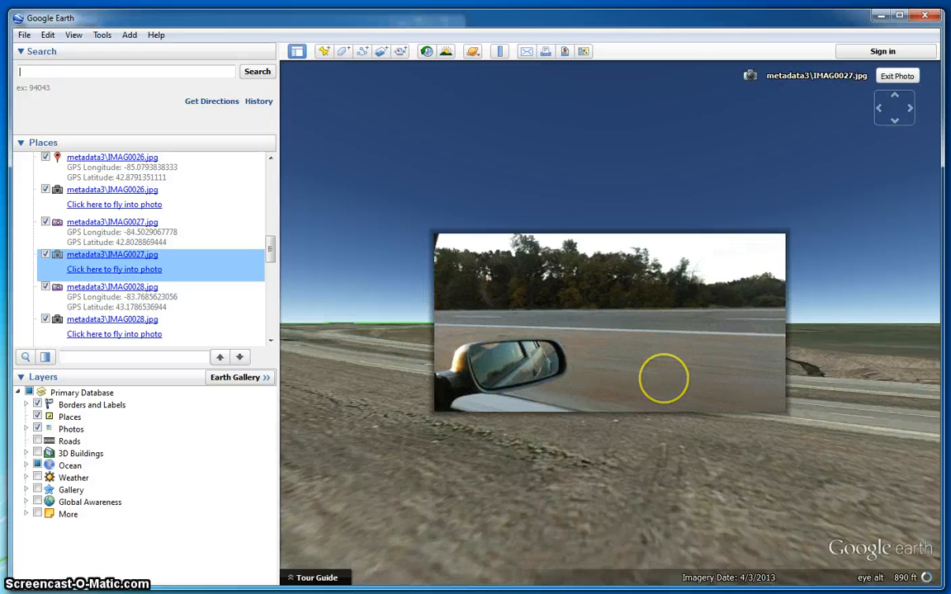
- Zoom into the IMAG0027 photo and pan to frame the car's side mirror
double_click(634, 265)
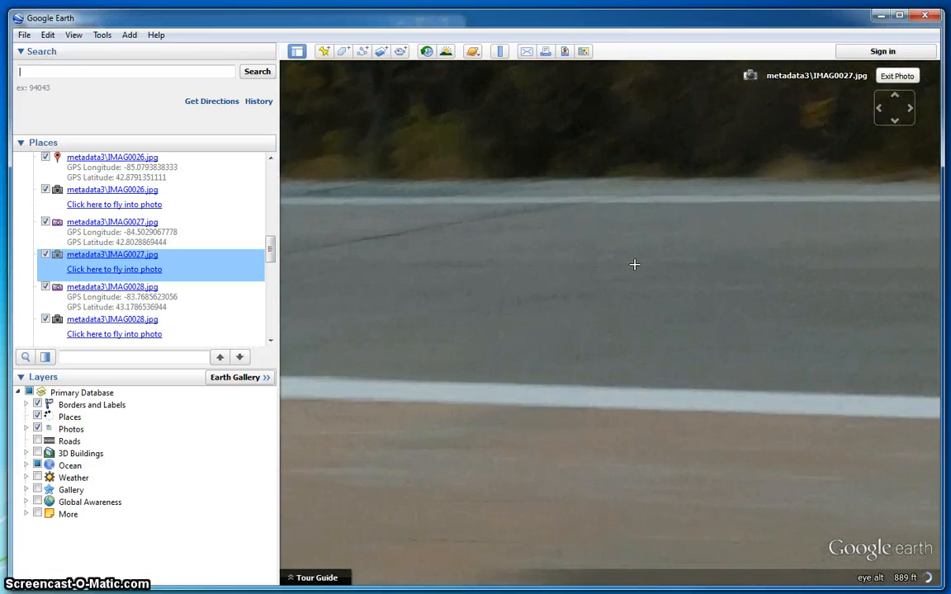
scroll(633, 264, "down", 5)
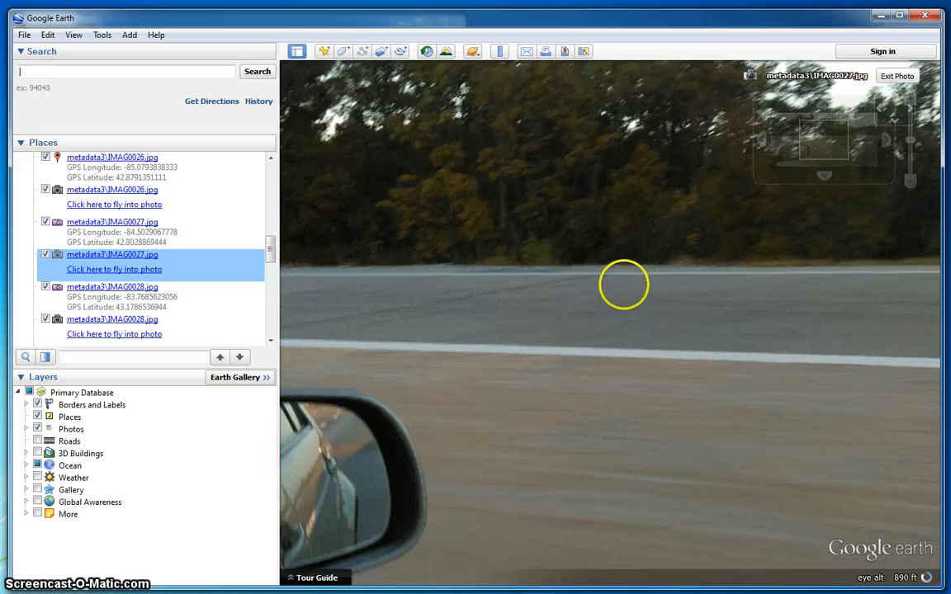
left_click_drag(623, 284, 804, 208)
left_click_drag(534, 352, 689, 264)
left_click_drag(495, 362, 448, 309)
scroll(548, 369, "up", 4)
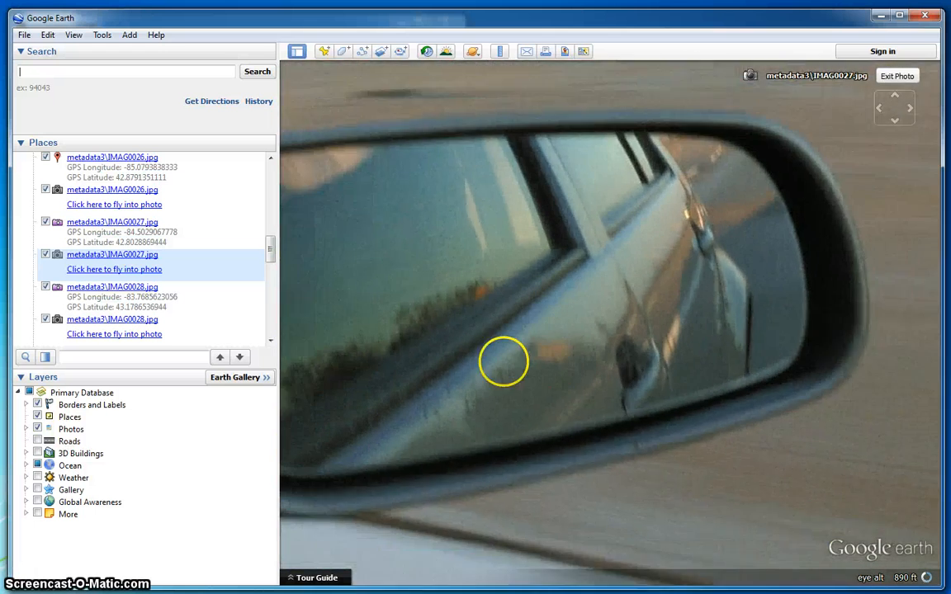
left_click_drag(428, 236, 569, 271)
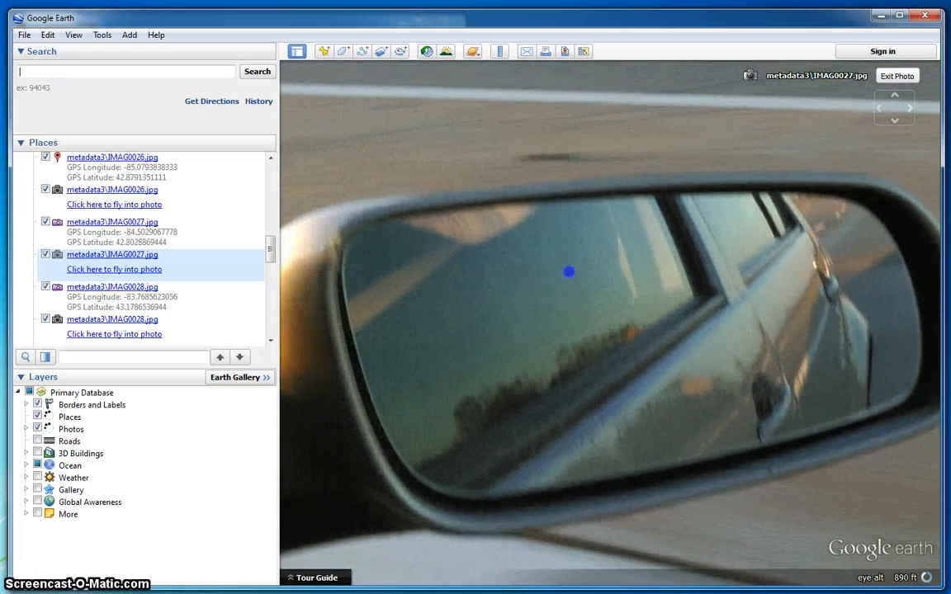
scroll(524, 315, "up", 3)
scroll(524, 315, "down", 2)
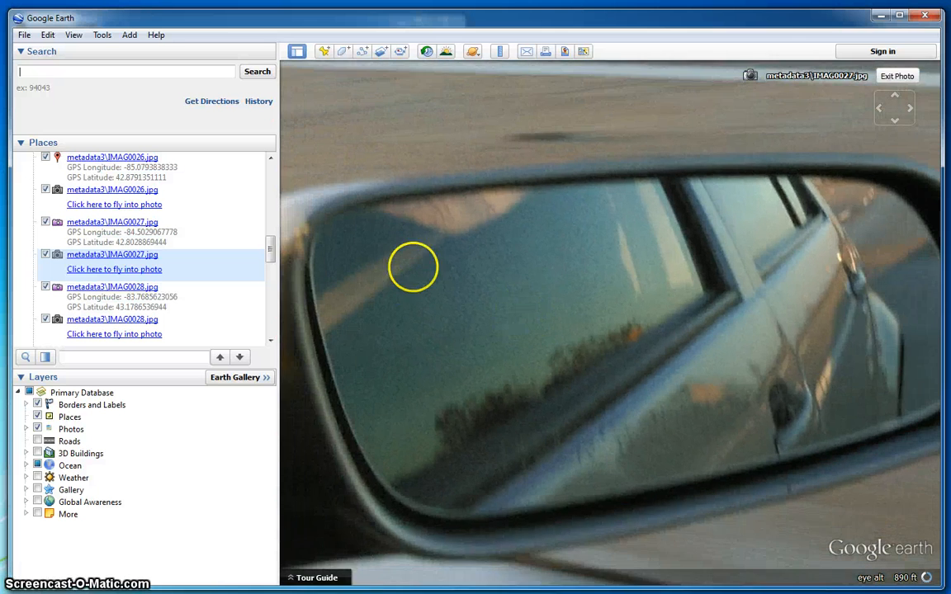
left_click_drag(414, 267, 541, 266)
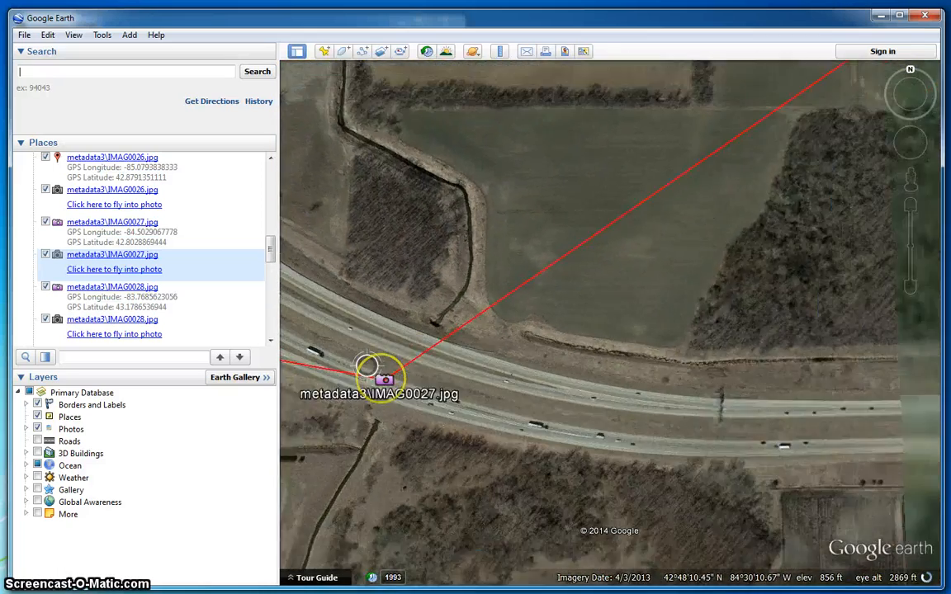
- Pan the map west toward Center Point and scroll Places to the photo3.JPG entries
scroll(368, 366, "down", 2)
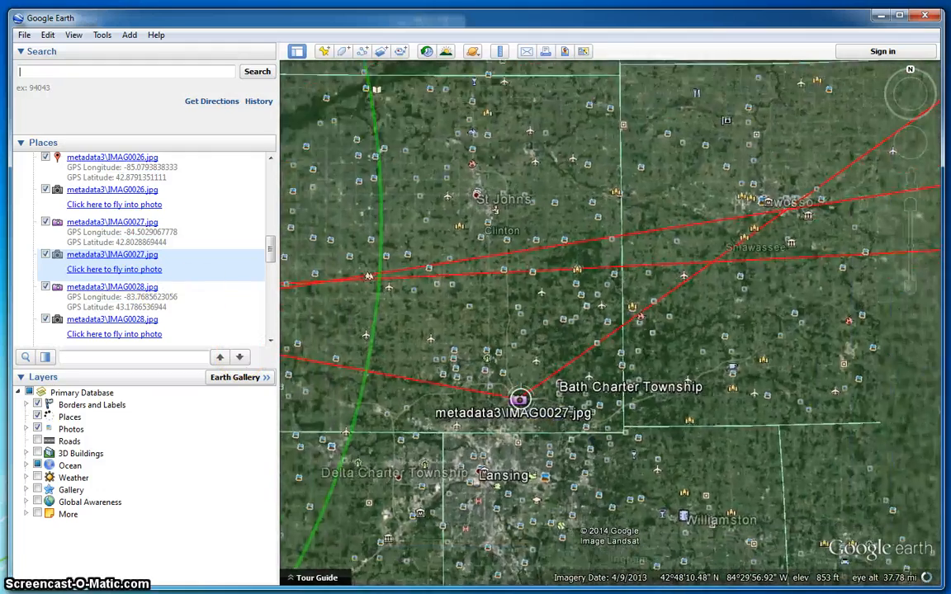
scroll(520, 399, "down", 3)
mouse_move(380, 428)
left_mouse_down()
mouse_move(441, 428)
mouse_move(650, 373)
left_mouse_up()
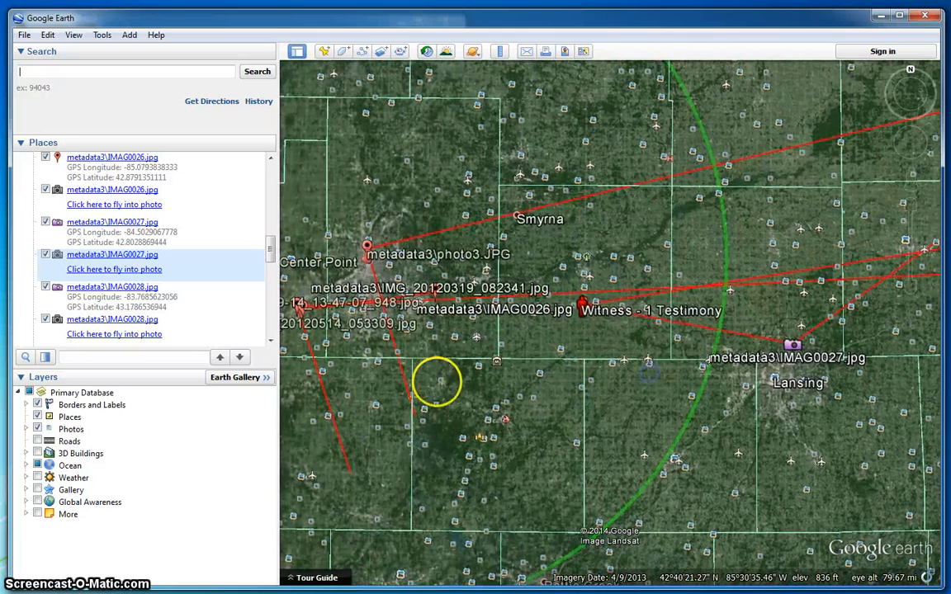
left_click_drag(438, 381, 509, 383)
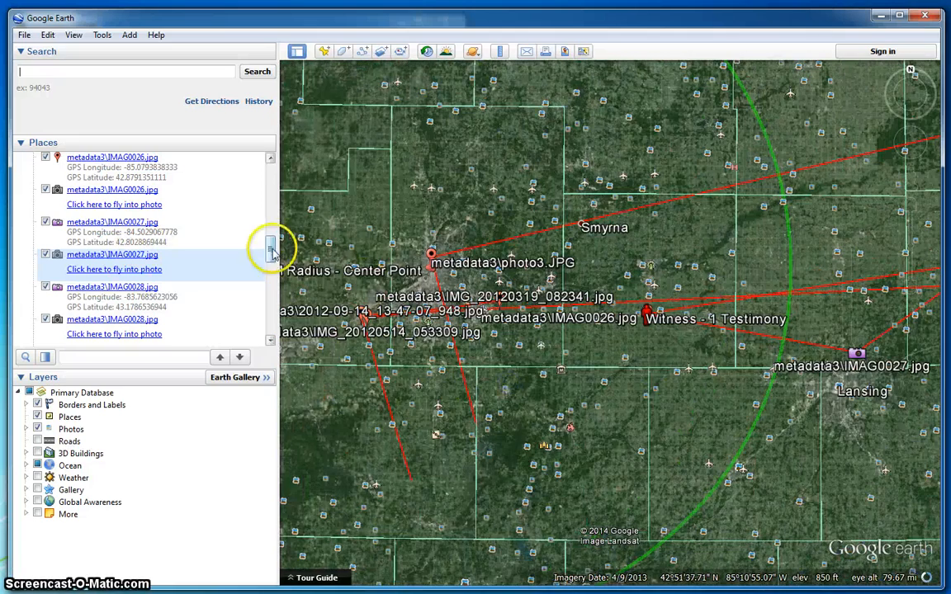
left_click_drag(271, 252, 282, 304)
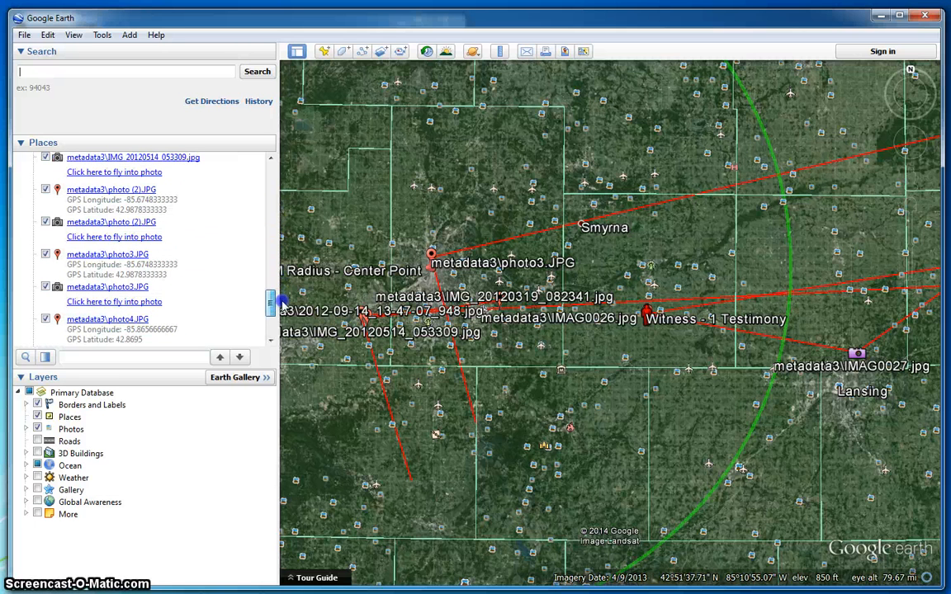
- View the photo3.JPG photo, exit it, and zoom out over Grand Rapids along the Grand River
left_click(99, 303)
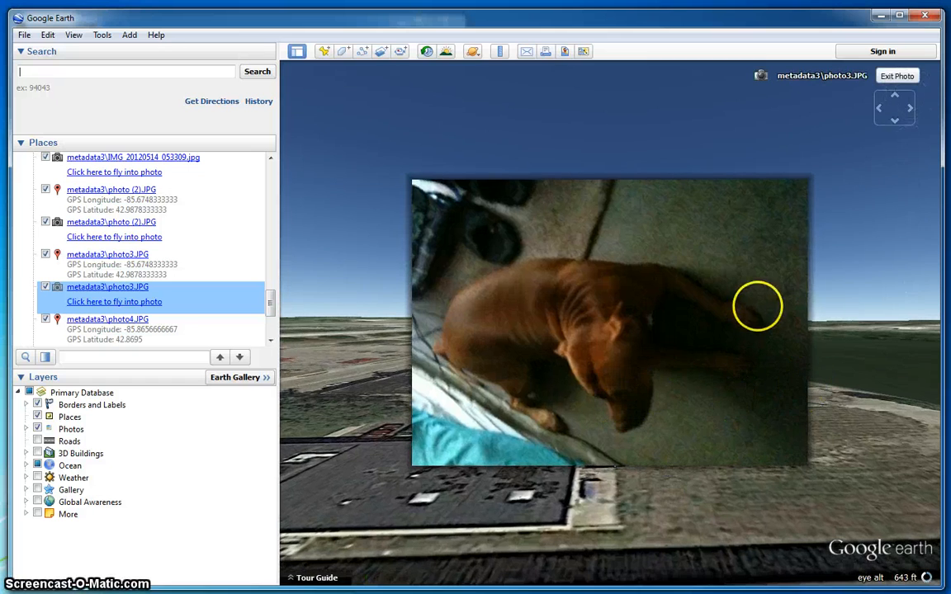
left_click(897, 80)
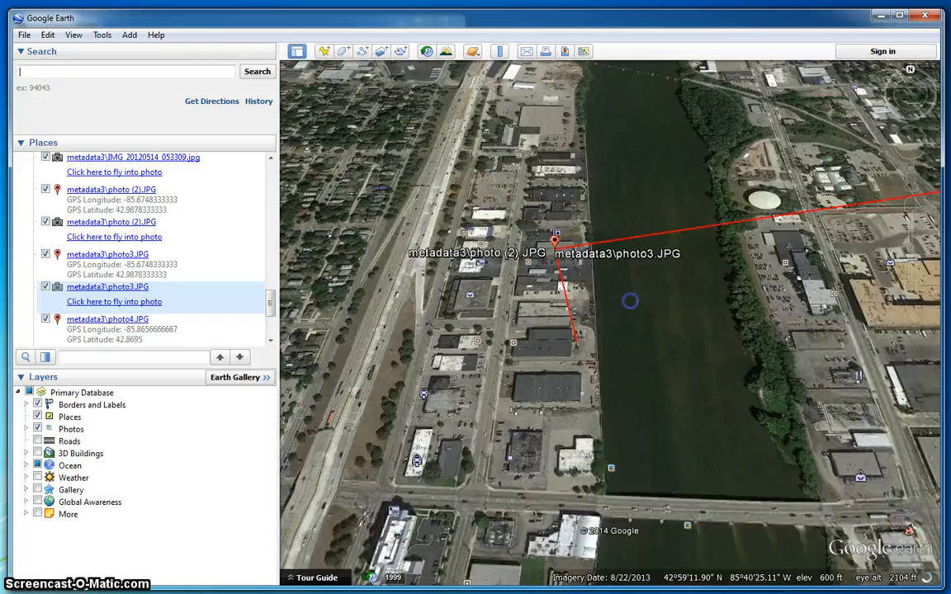
left_click_drag(641, 433, 605, 334)
scroll(626, 454, "down", 3)
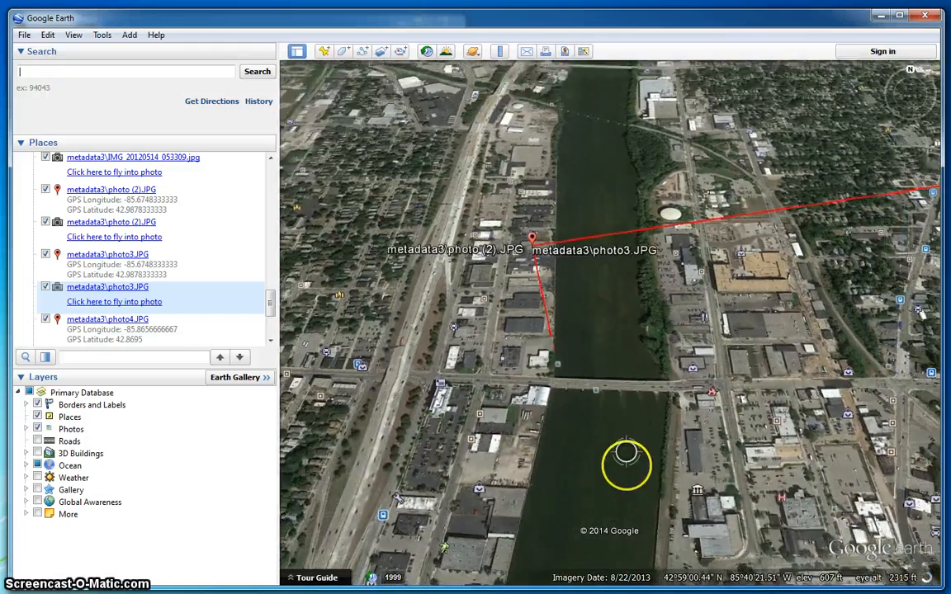
left_click_drag(729, 544, 678, 363)
scroll(664, 484, "down", 5)
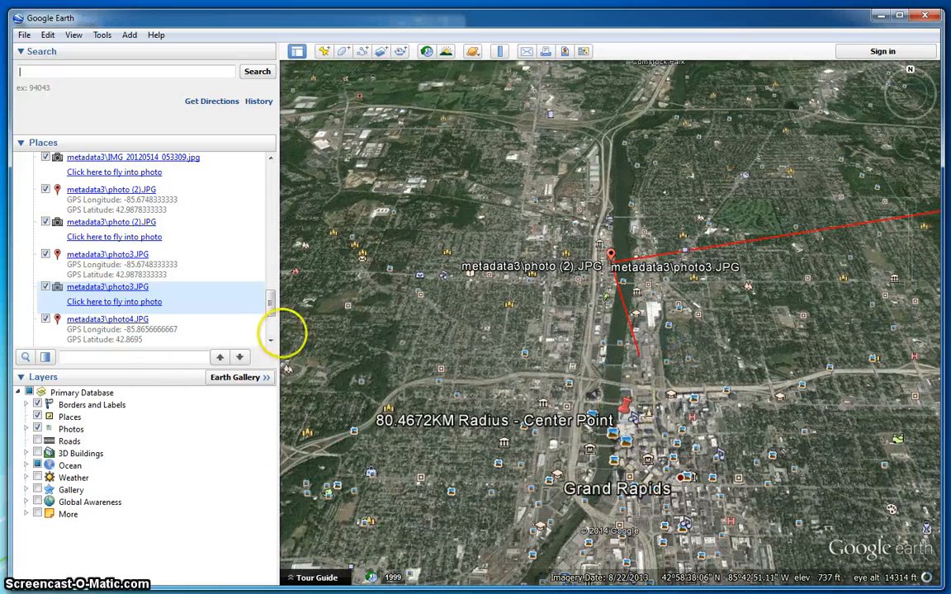
scroll(270, 322, "down", 5)
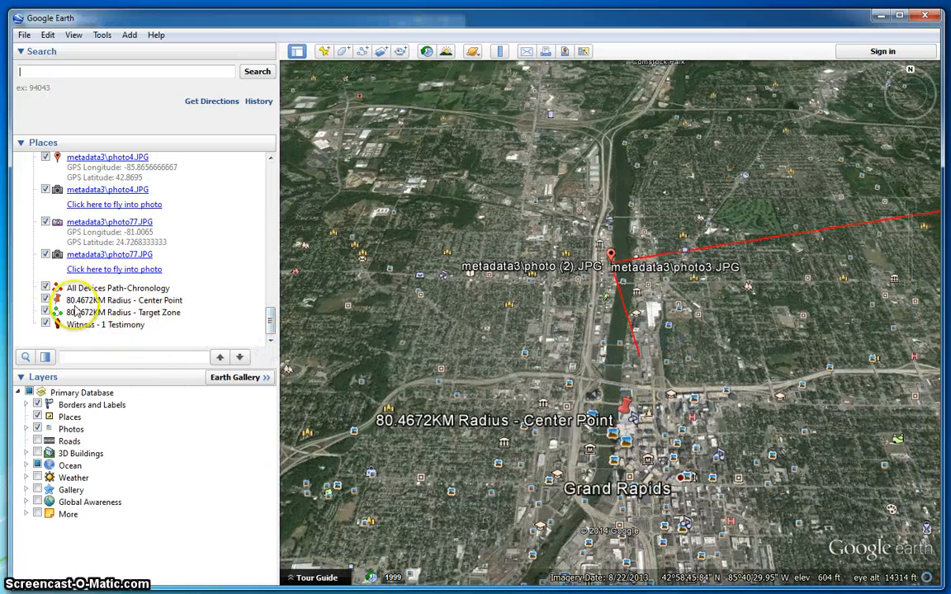
- Fly to the '80.4672KM Radius - Center Point' placemark and open its context menu
double_click(142, 302)
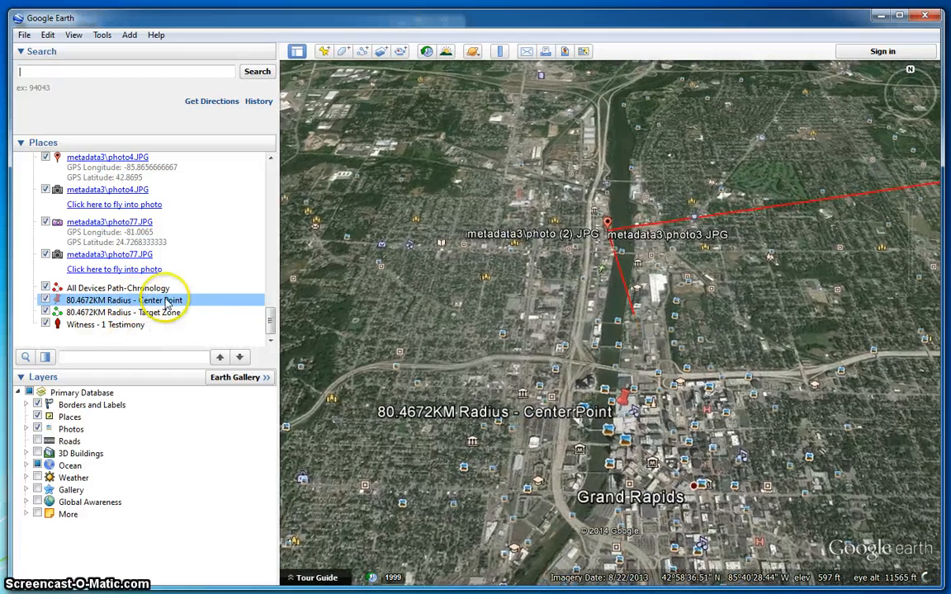
right_click(168, 304)
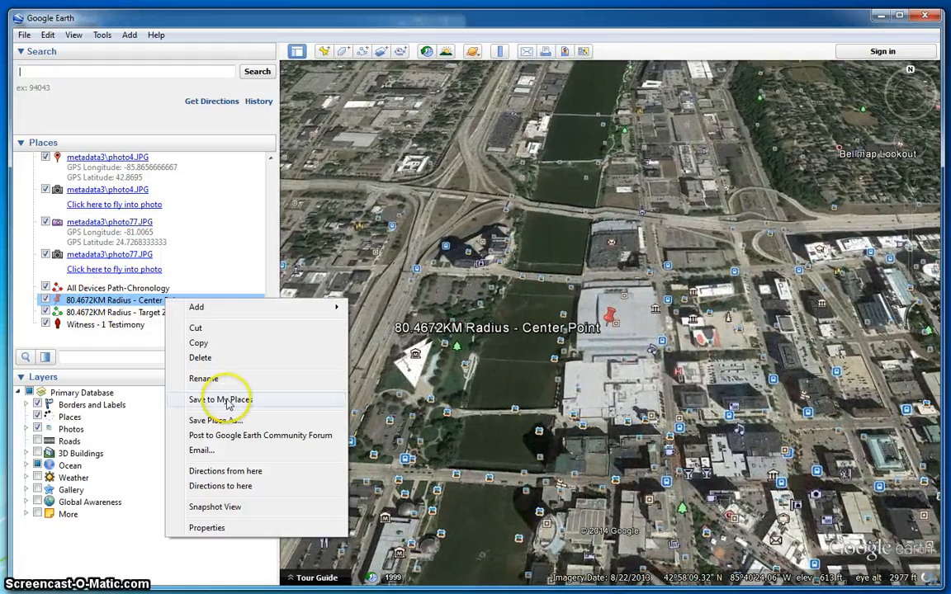
- Open the Center Point properties and enter the description 'Evidence seized 10/31/2014 - 17:55'
left_click(222, 526)
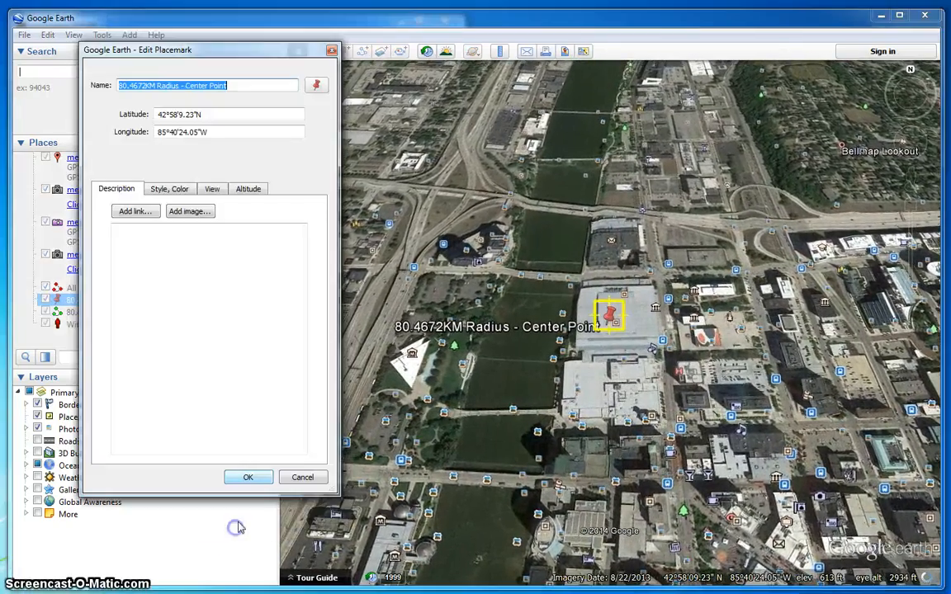
left_click(144, 252)
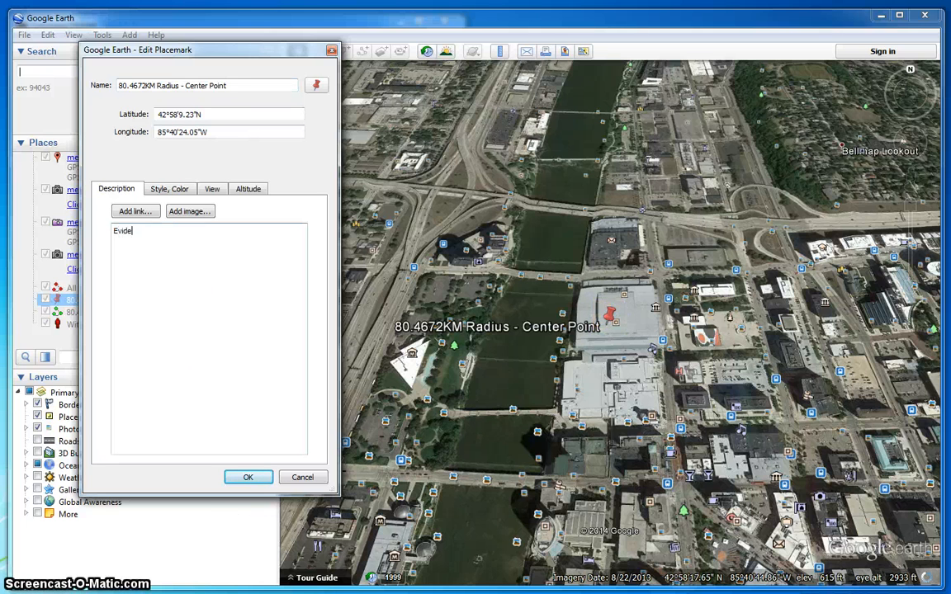
type("Evidencer")
key("BackSpace")
type("Seized 10/3")
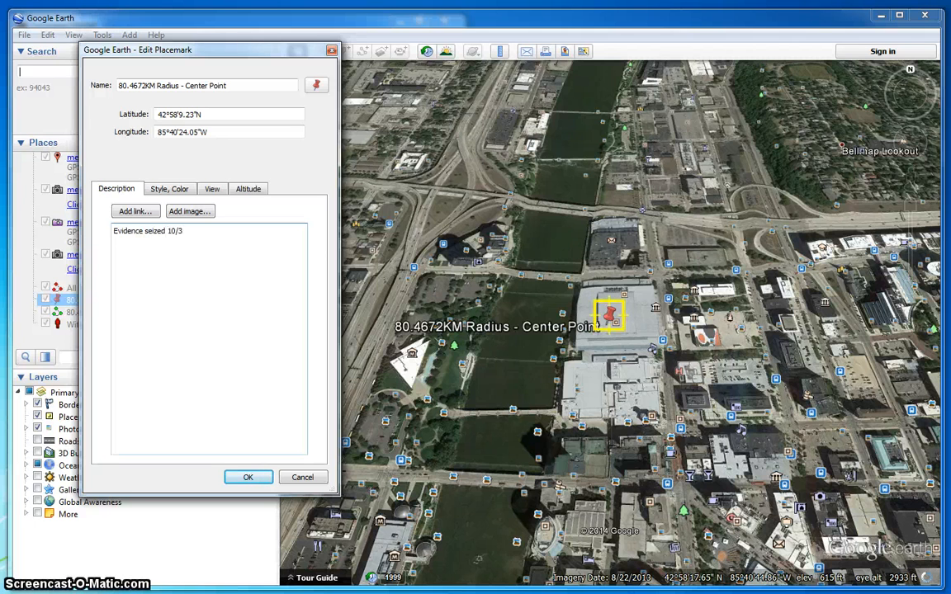
type("1/2014 - 17:55")
key("Return")
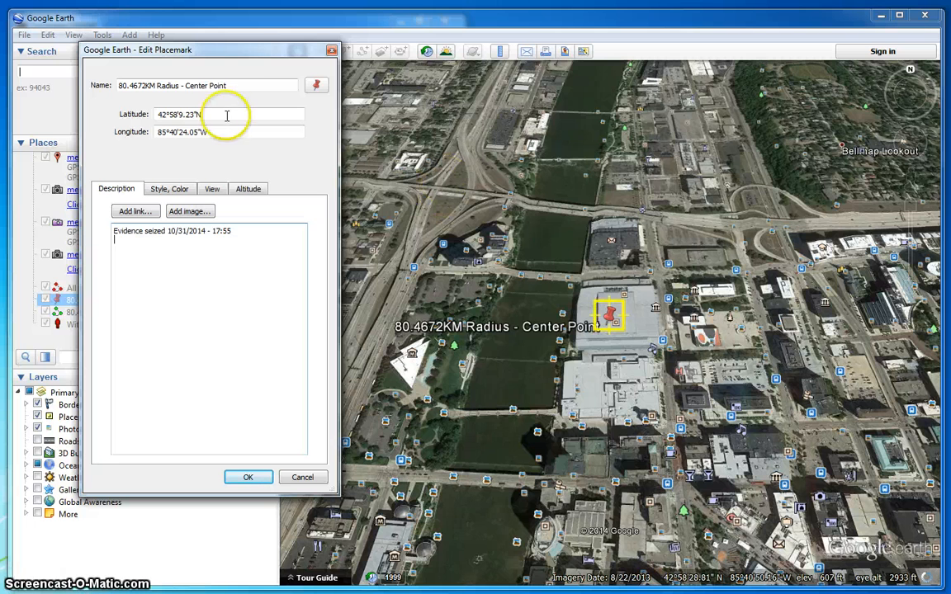
- Append ' - Evidence Acq' to the Center Point placemark name and save the changes
left_click(245, 83)
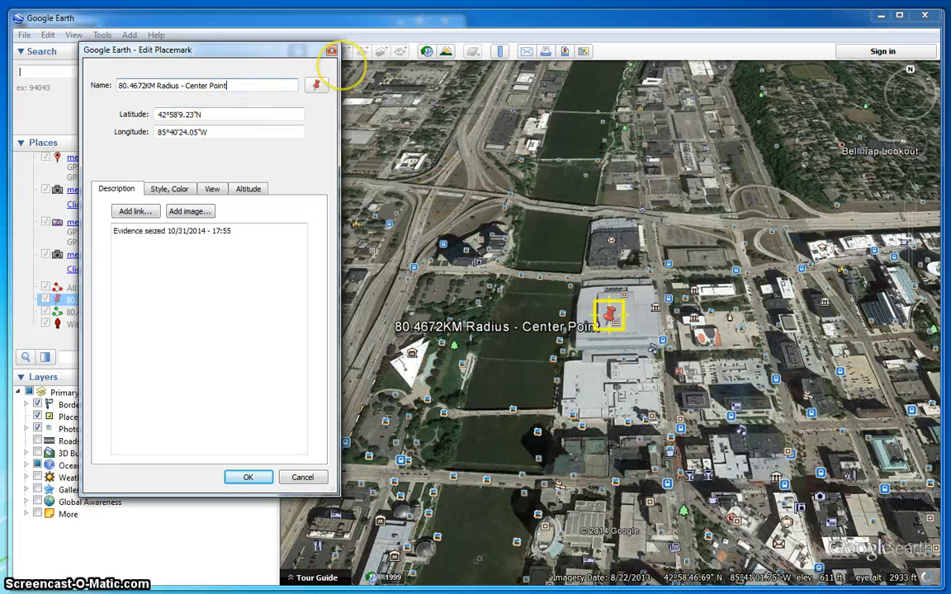
type("- Eviden")
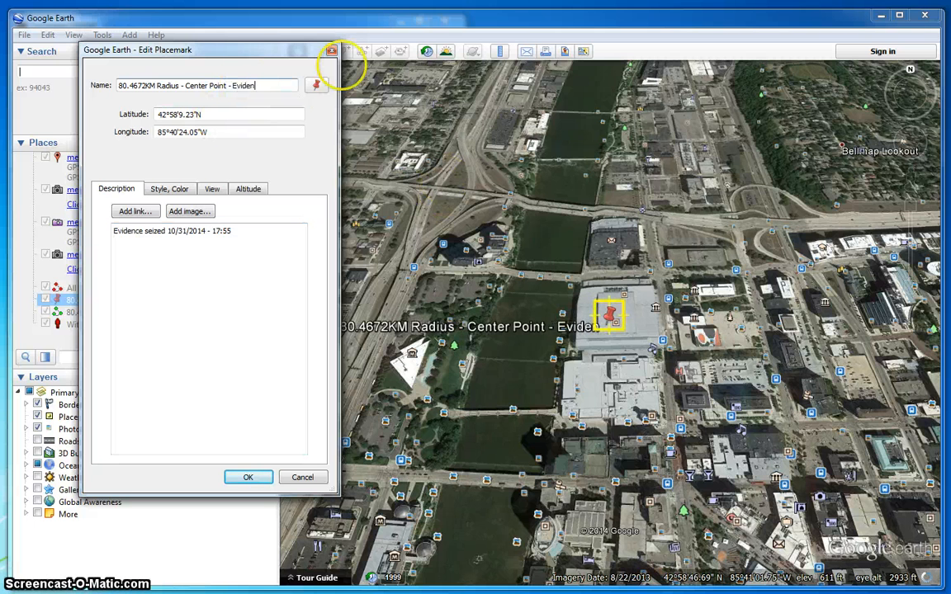
type("ce Se9z")
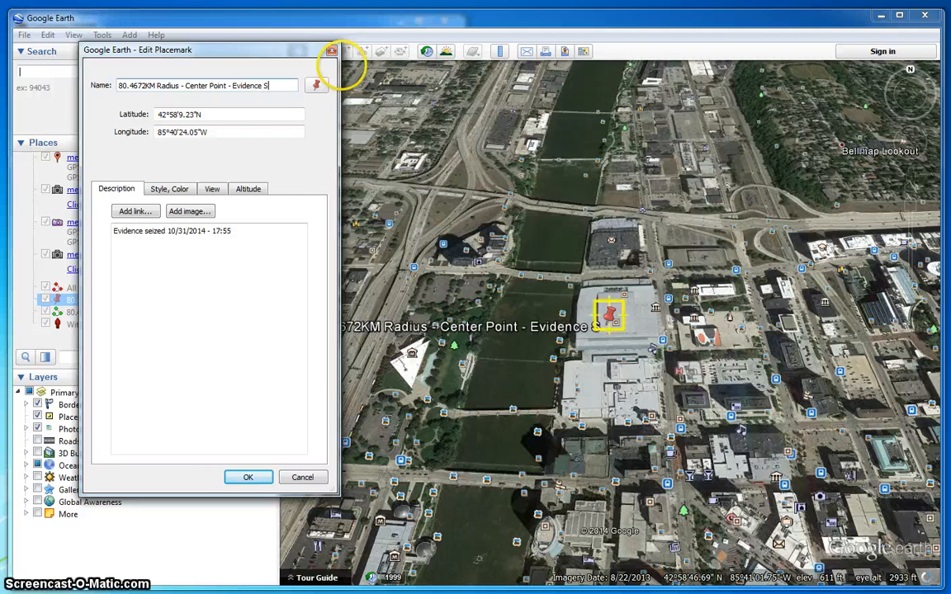
key("BackSpace")
key("BackSpace")
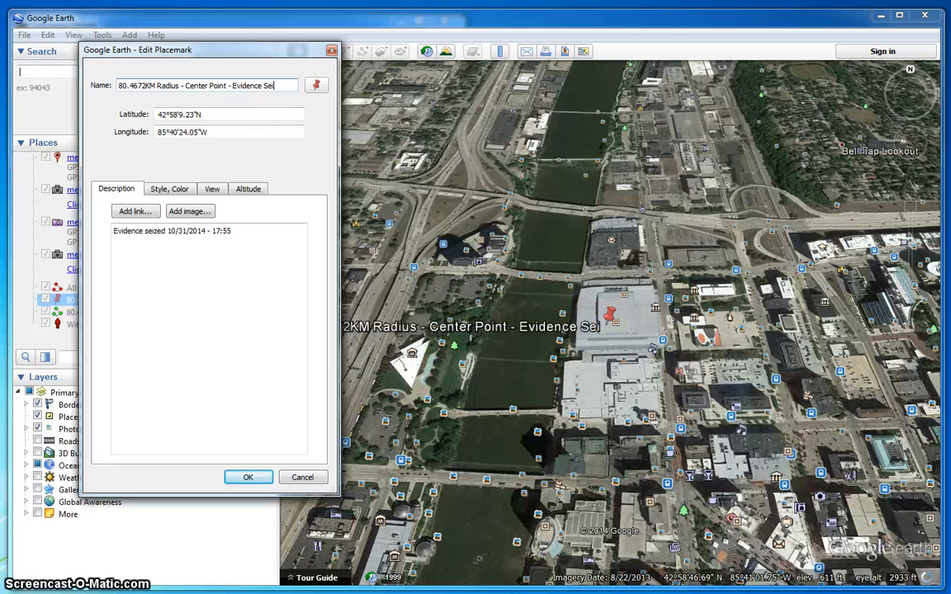
key("BackSpace")
key("BackSpace")
key("BackSpace")
type("Acqui")
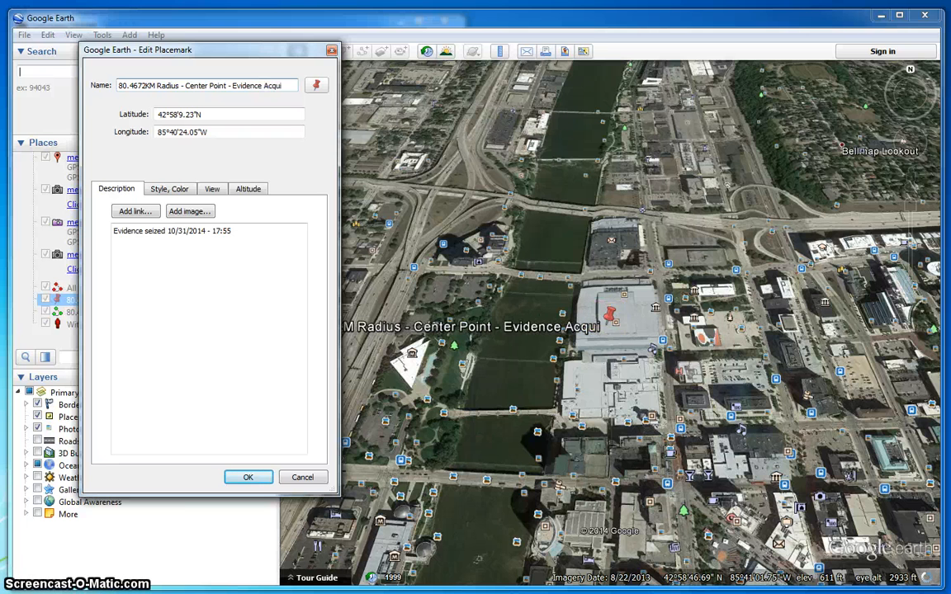
key("BackSpace")
key("BackSpace")
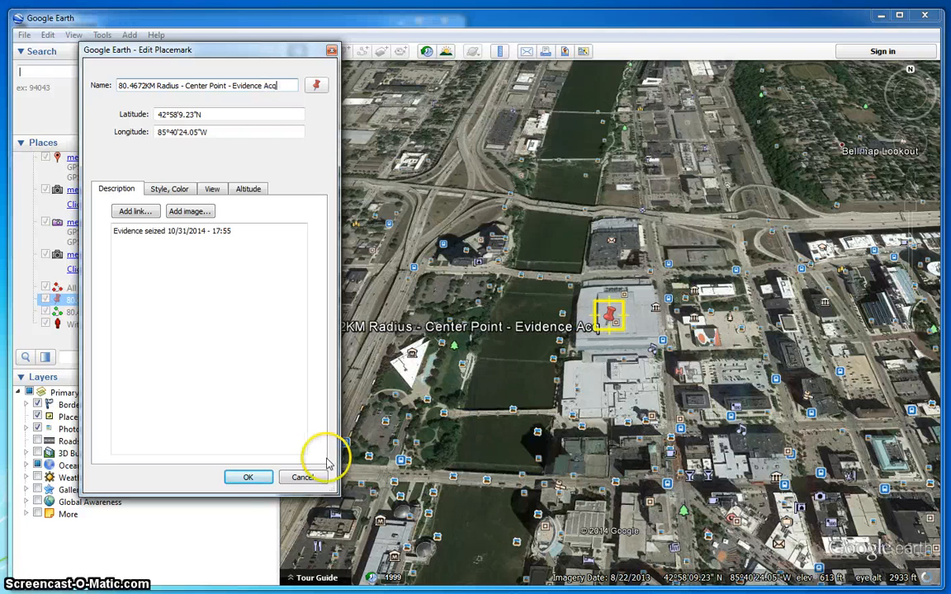
left_click(243, 478)
- Zoom out over lower Michigan to frame the green radius circle and all placemarks
scroll(488, 337, "down", 5)
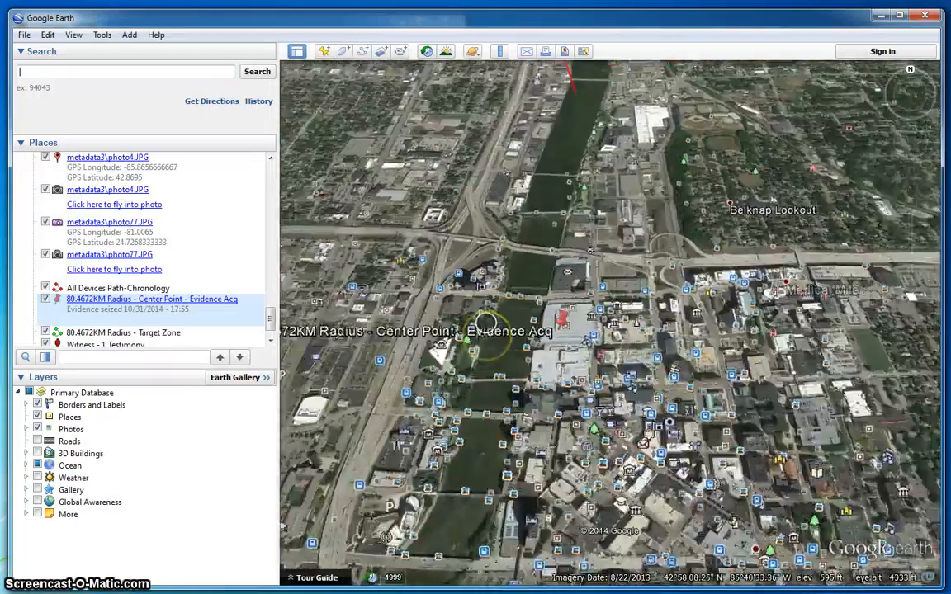
scroll(487, 331, "down", 5)
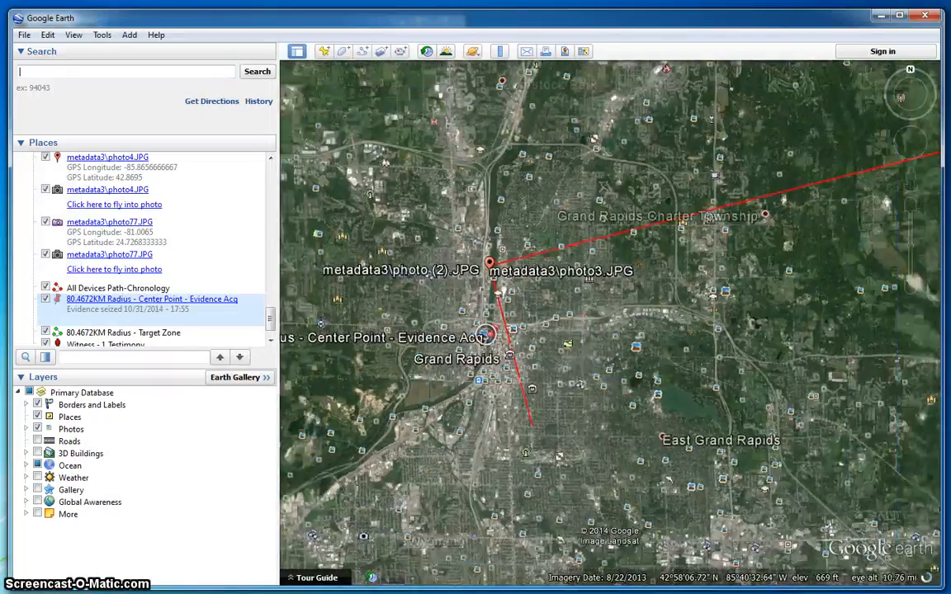
scroll(487, 333, "down", 5)
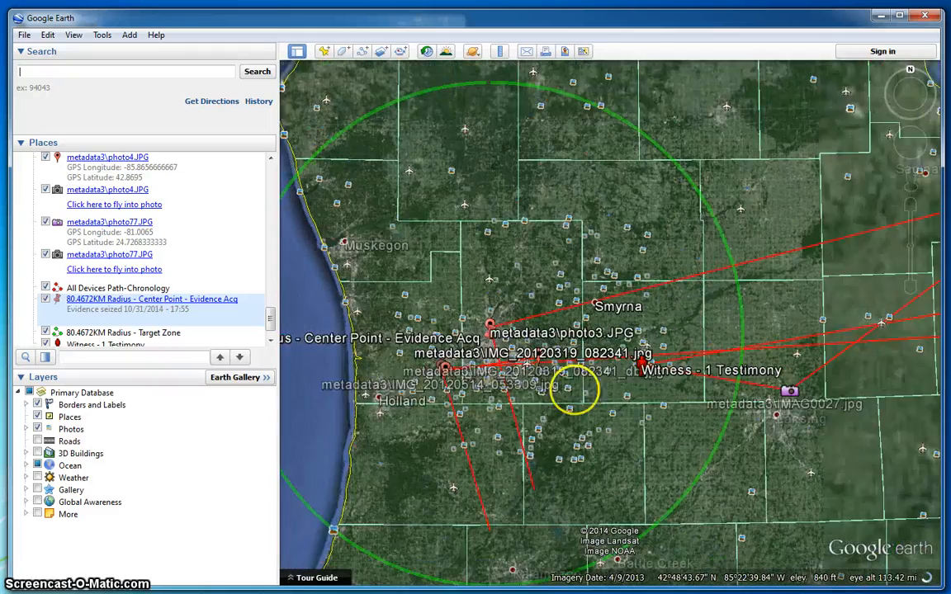
left_click_drag(571, 437, 652, 350)
scroll(652, 350, "down", 4)
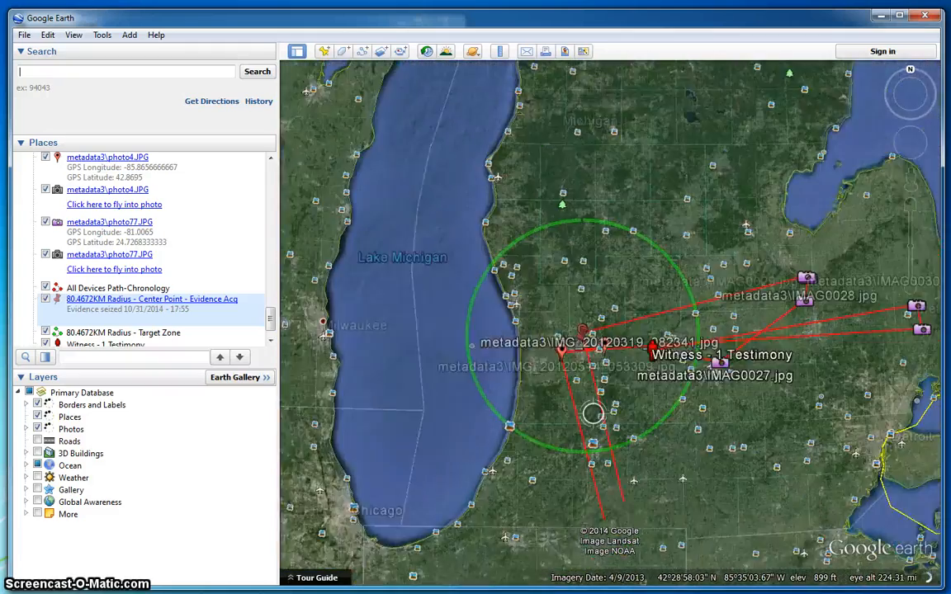
scroll(654, 379, "down", 1)
scroll(668, 407, "up", 3)
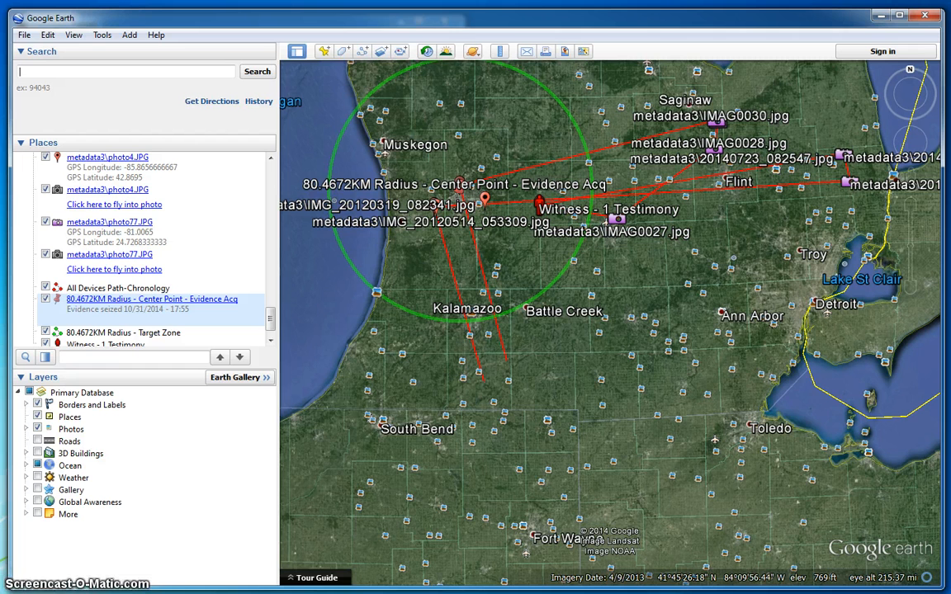
left_click(646, 414)
left_click(101, 466)
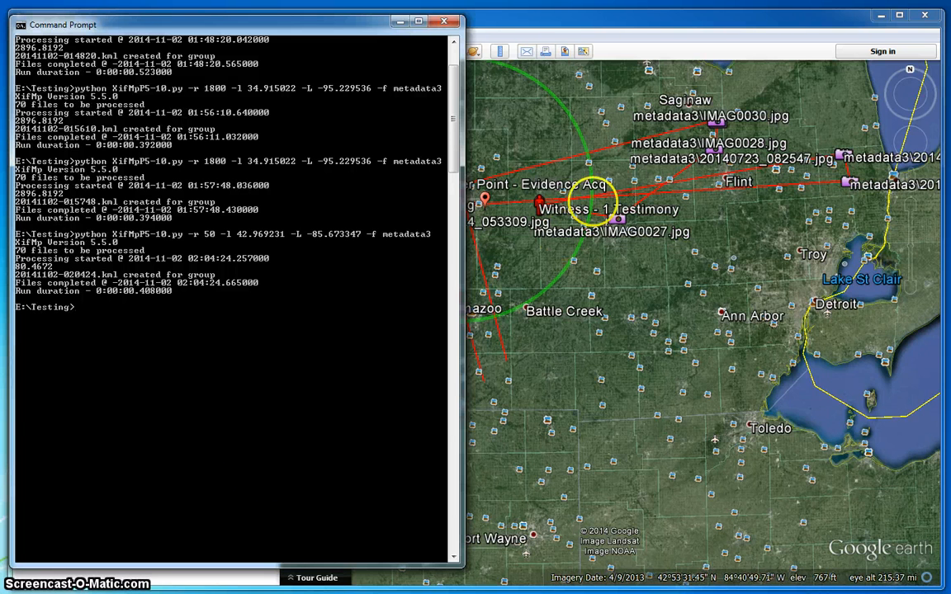
left_click(546, 17)
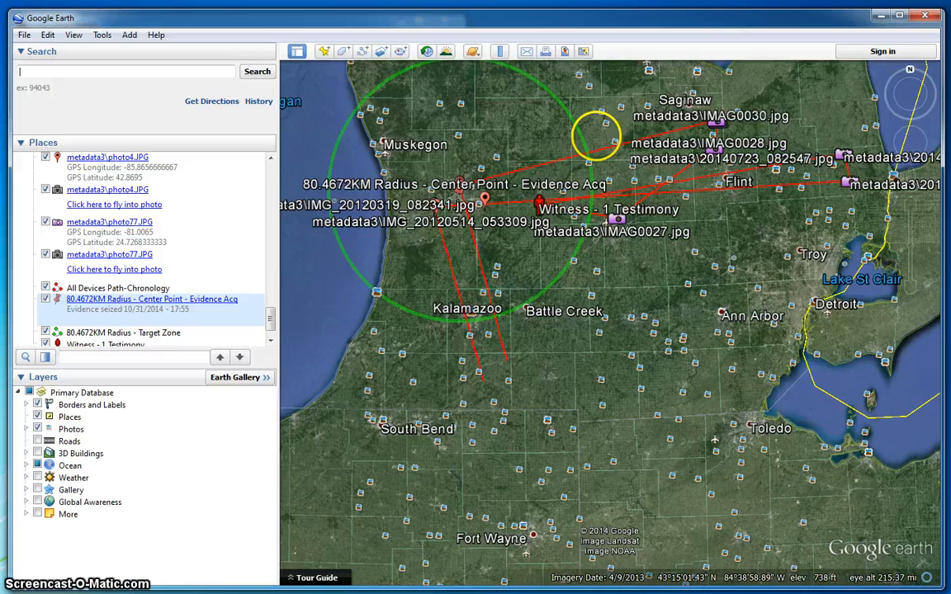
scroll(617, 263, "down", 3)
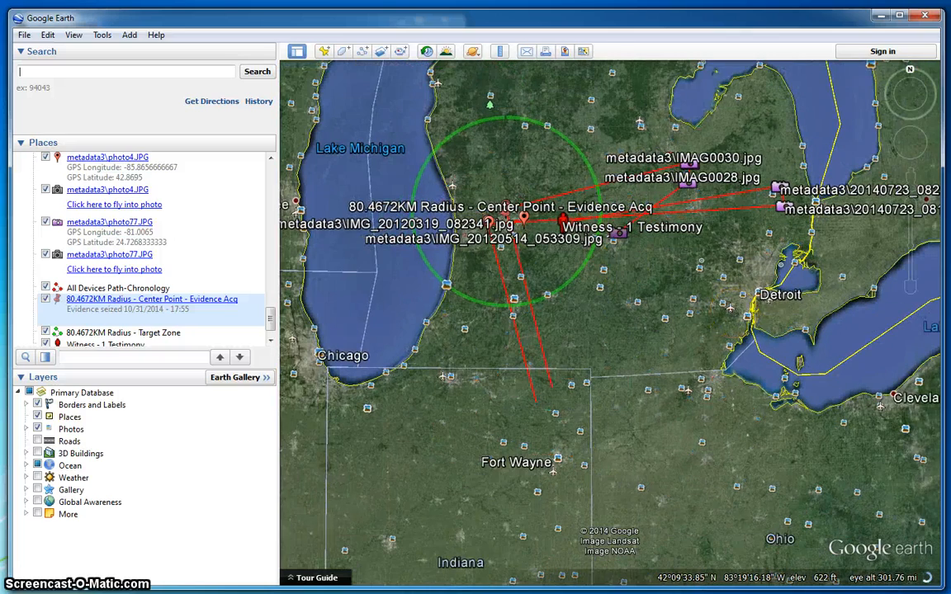